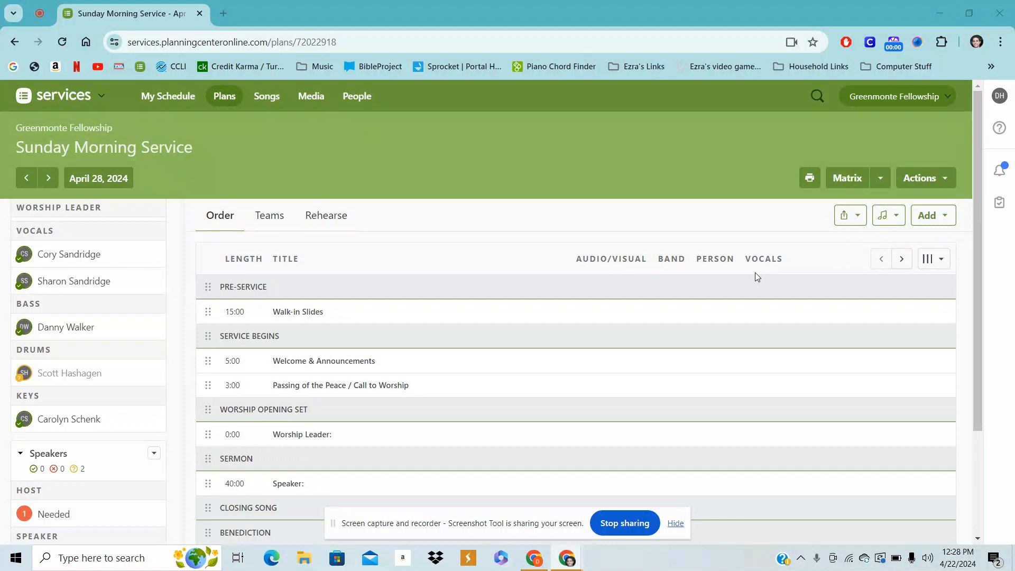
click(115, 180)
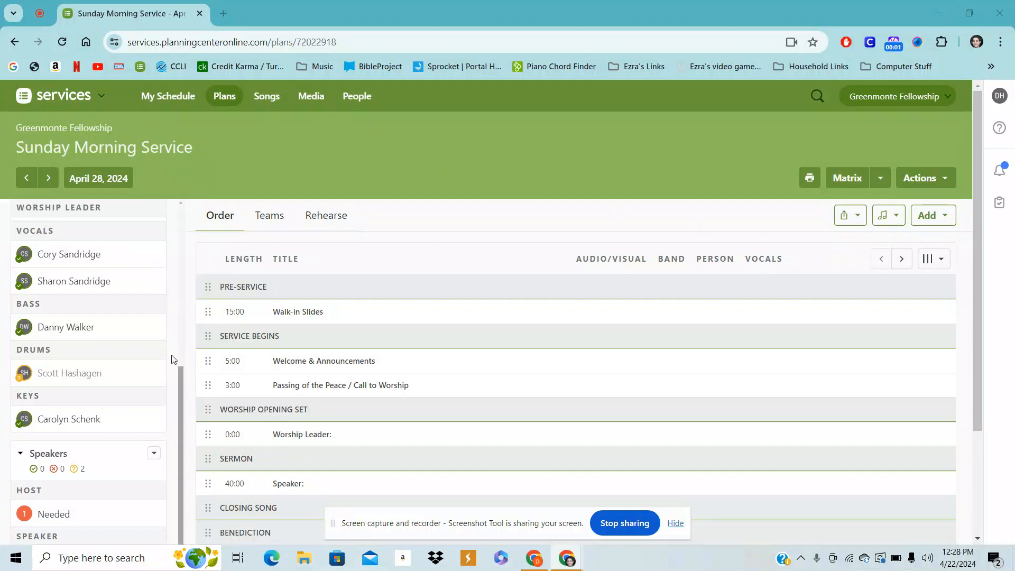
scroll(111, 403, down, 5)
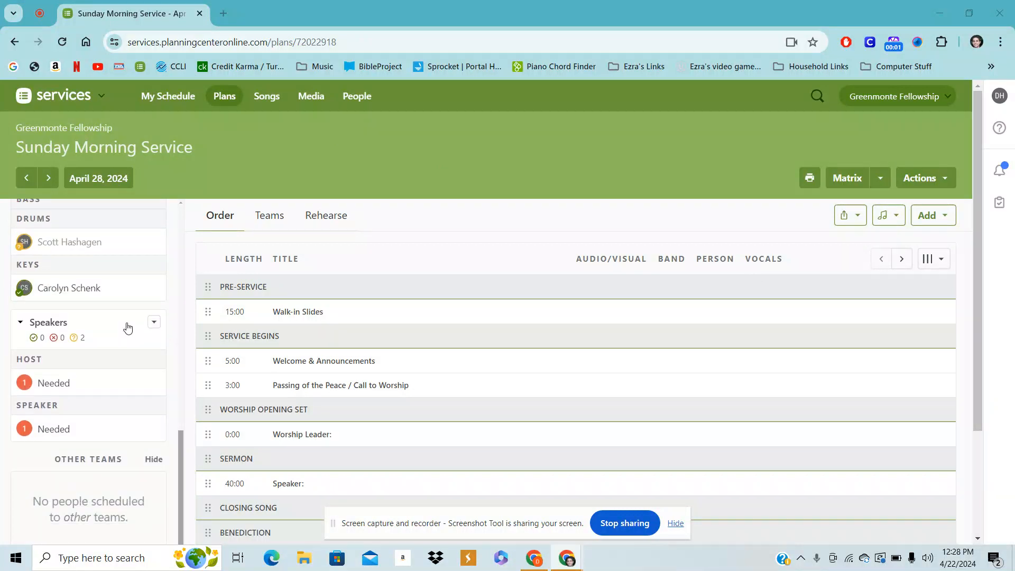
scroll(132, 319, up, 8)
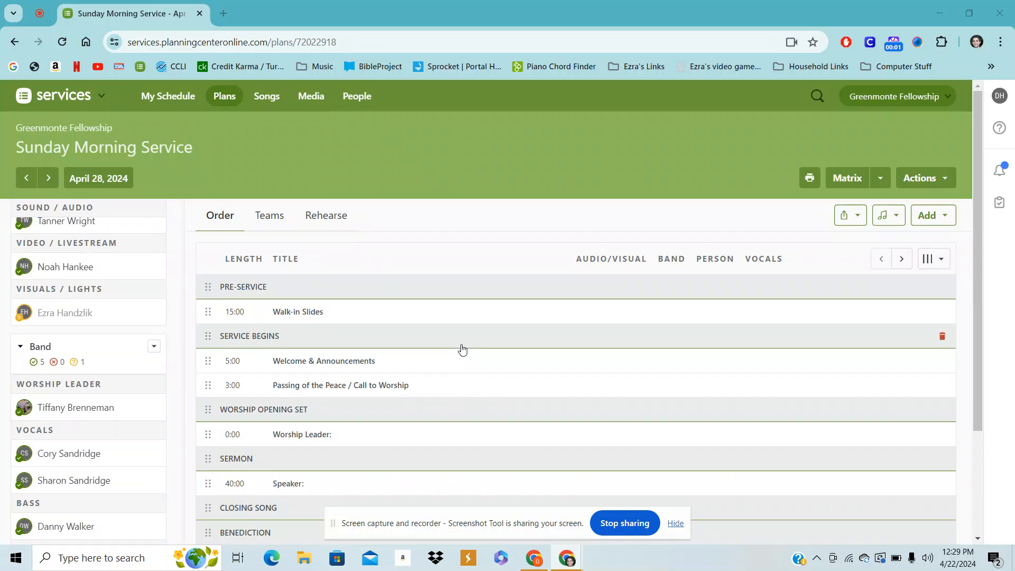
Add the song King Of Kings to the Worship Opening Set, below the Worship Leader item
click(933, 219)
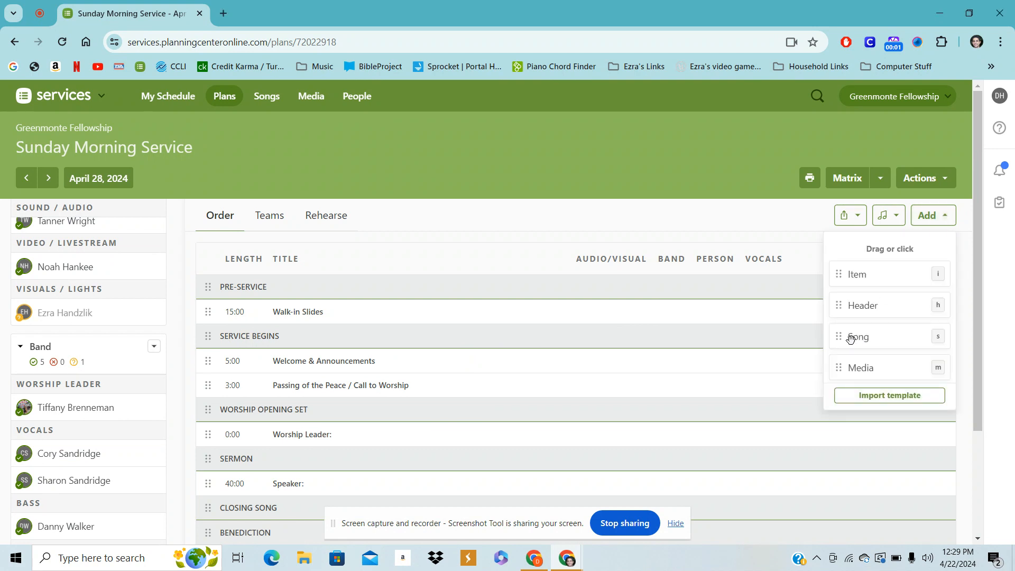
drag(849, 339, 208, 404)
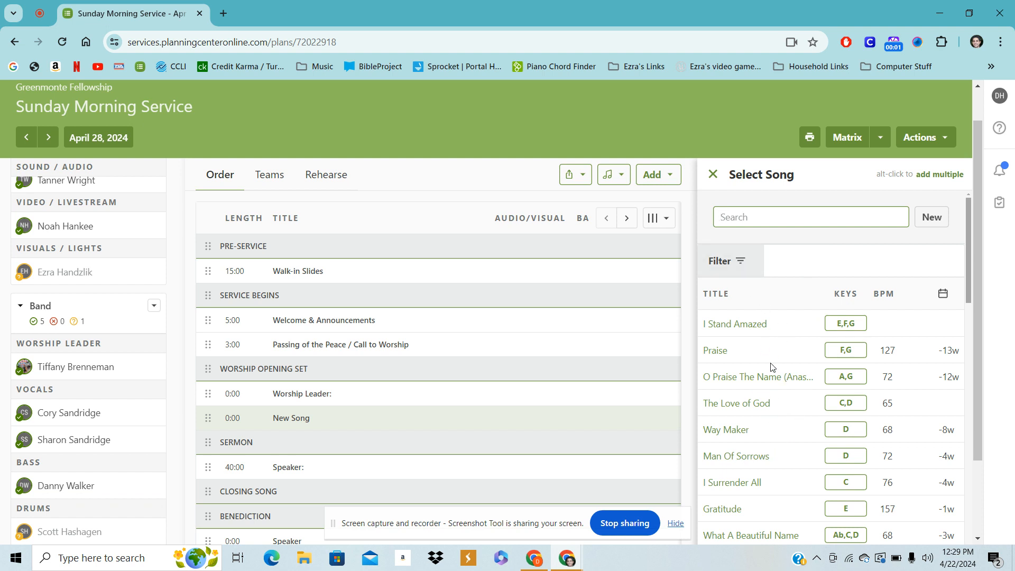
scroll(773, 364, down, 8)
scroll(775, 362, down, 10)
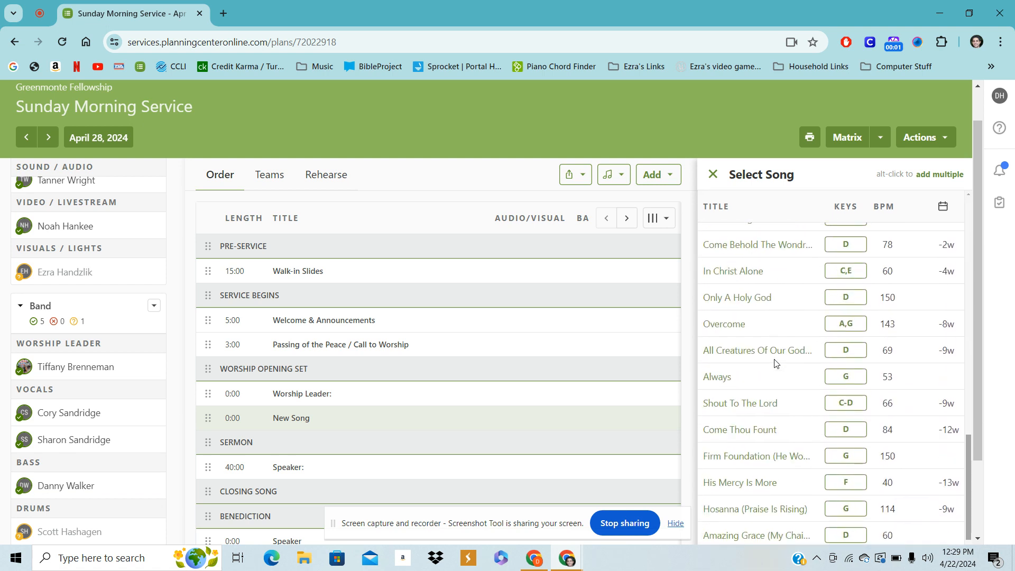
scroll(775, 363, up, 18)
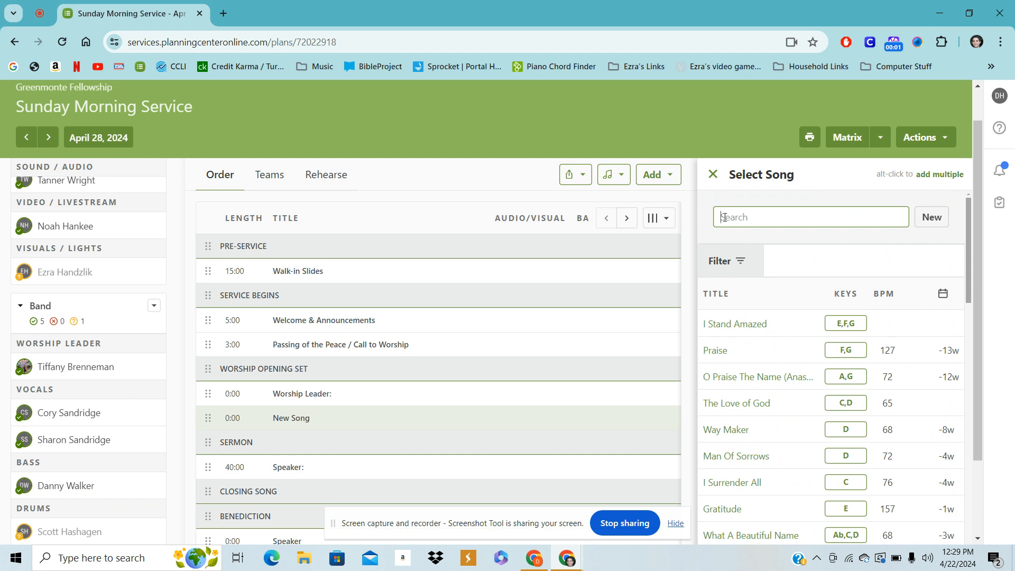
text(King)
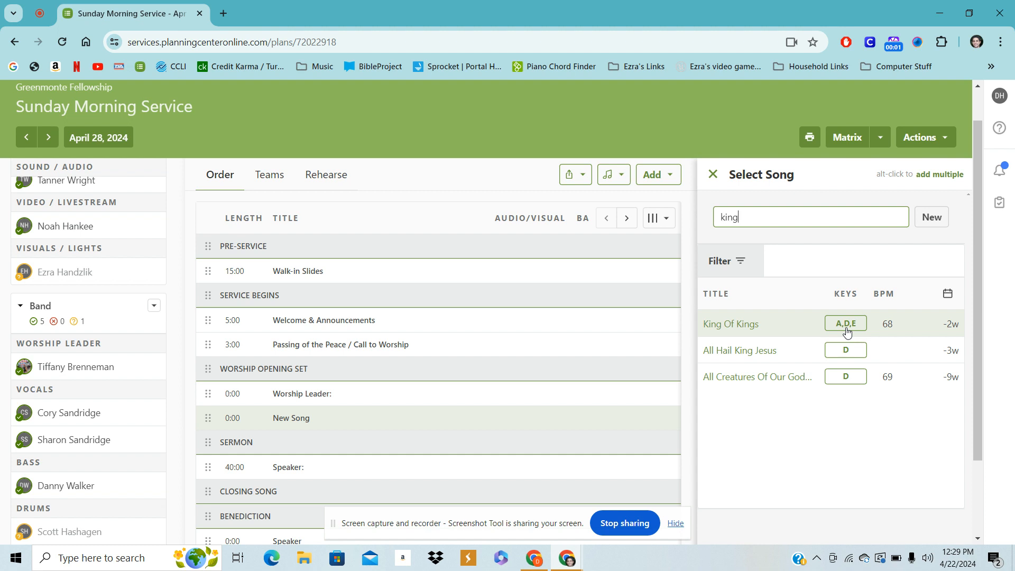
click(736, 328)
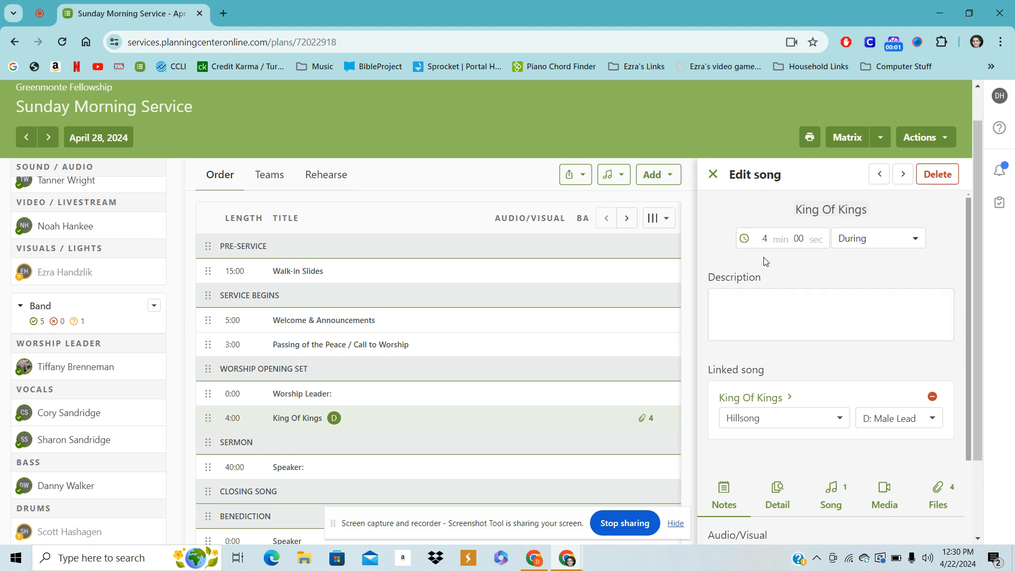
click(848, 292)
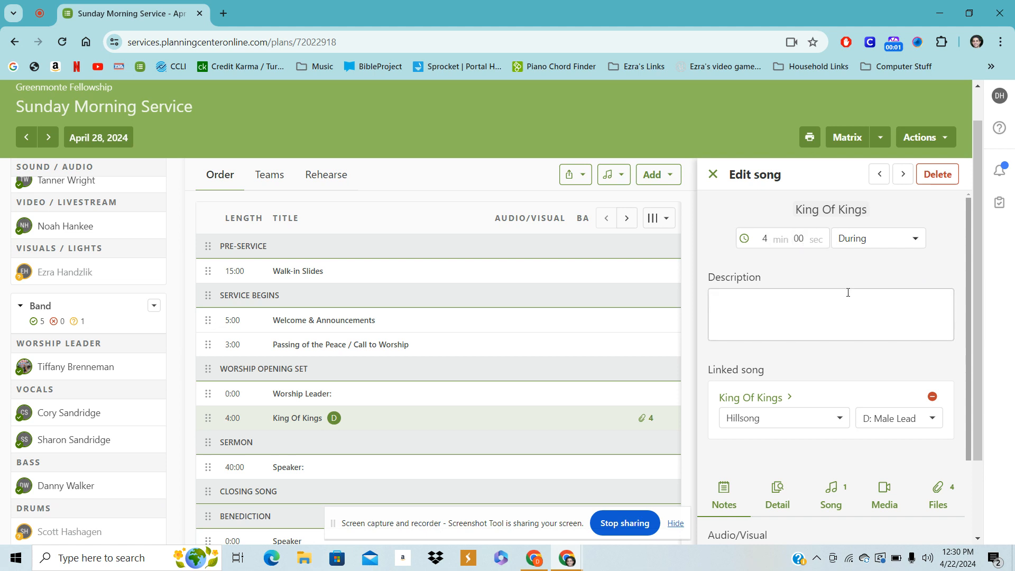
click(784, 290)
scroll(796, 346, down, 1)
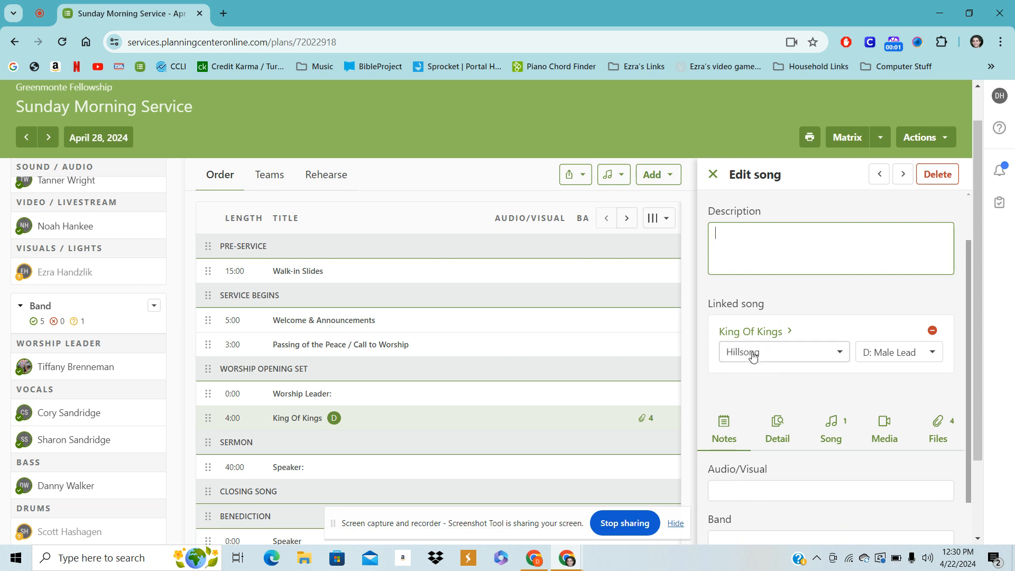
click(840, 354)
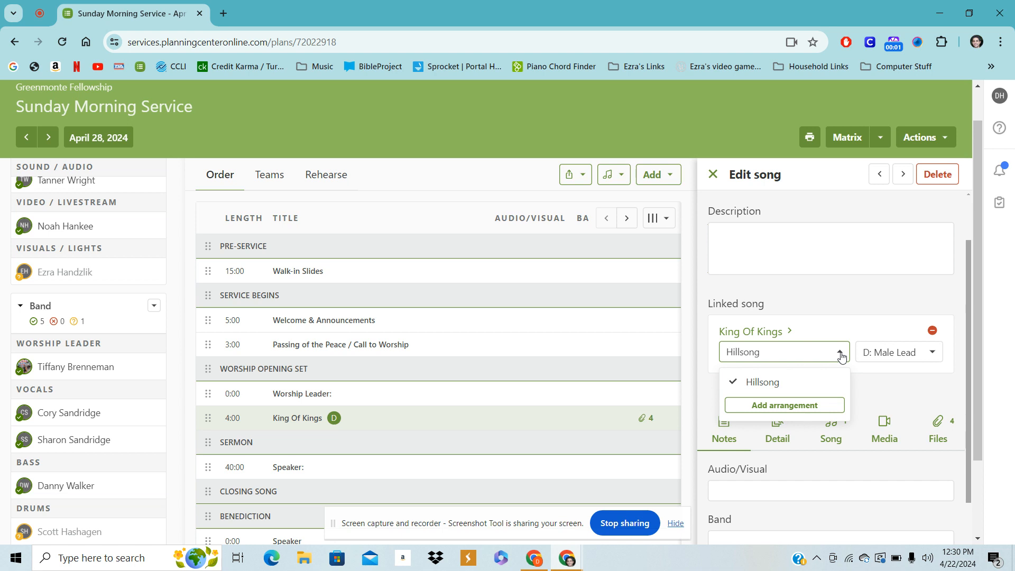
click(840, 355)
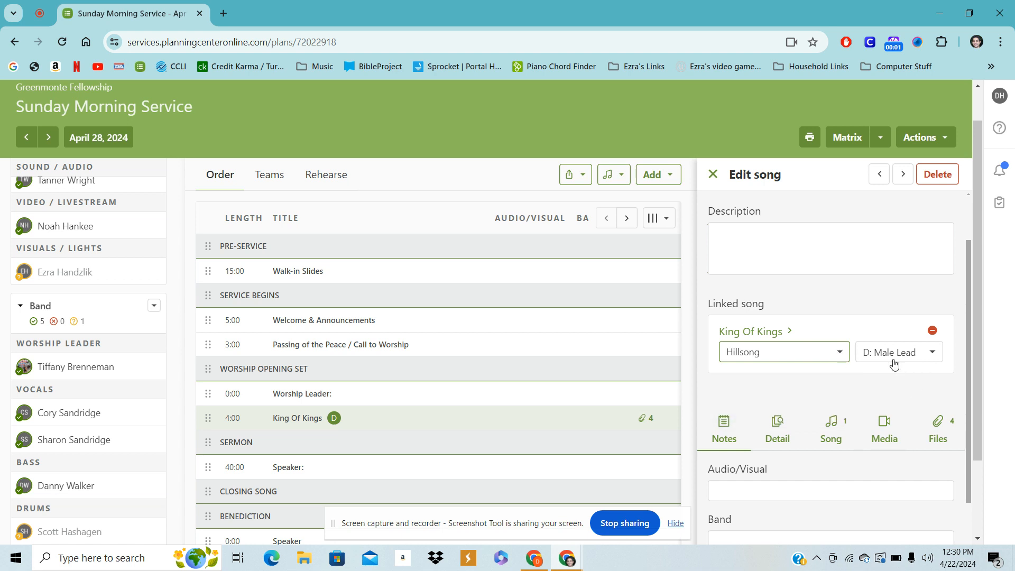
Add a new key to the linked song with start key B and a capo chart in G, and save it
click(930, 358)
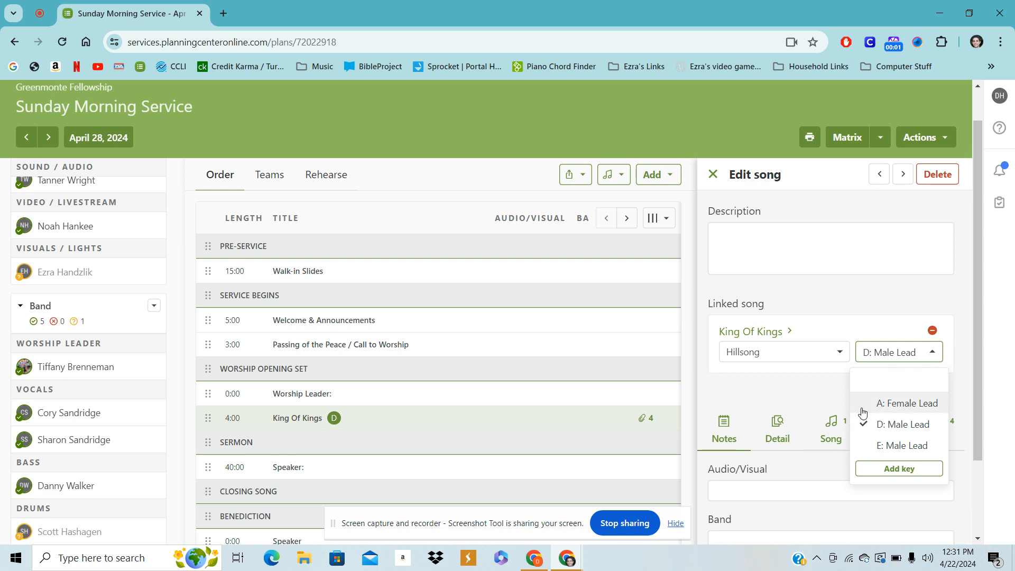
click(894, 470)
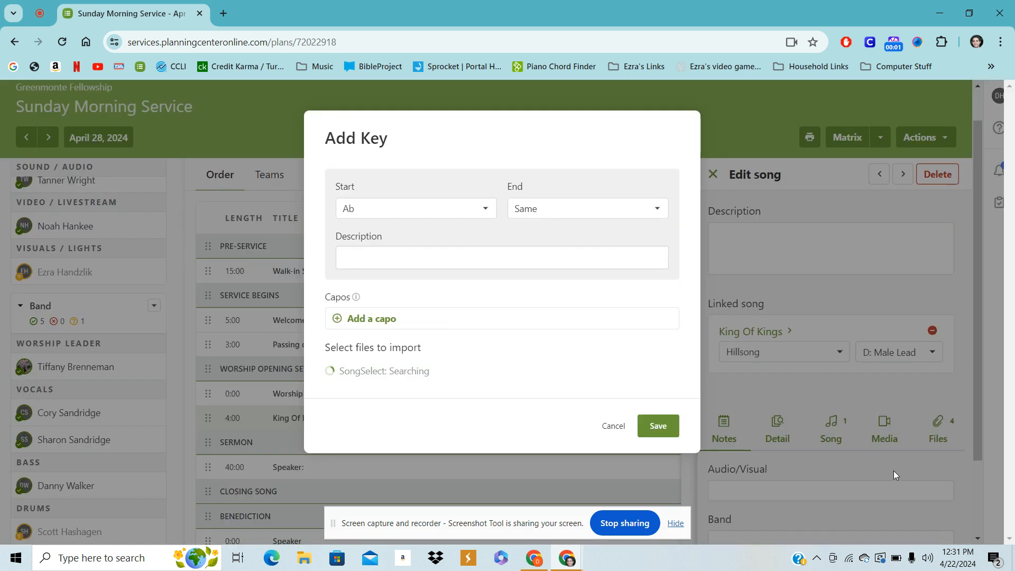
click(482, 209)
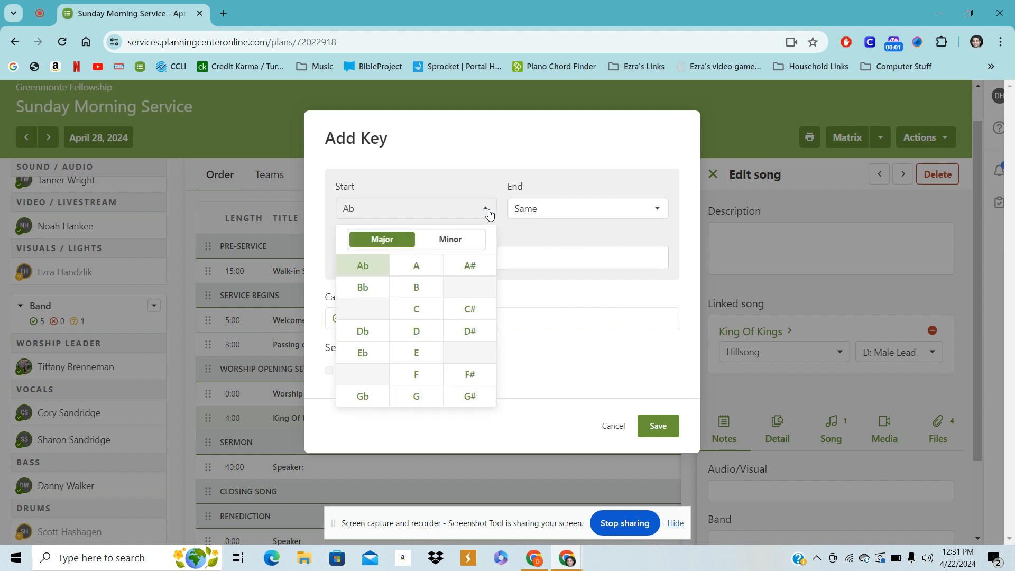
click(413, 290)
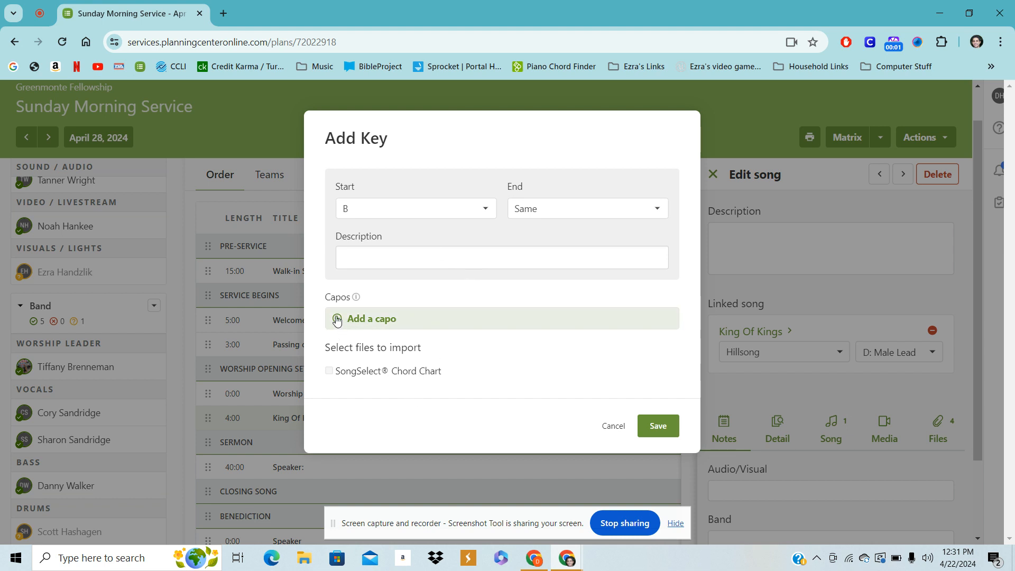
click(337, 318)
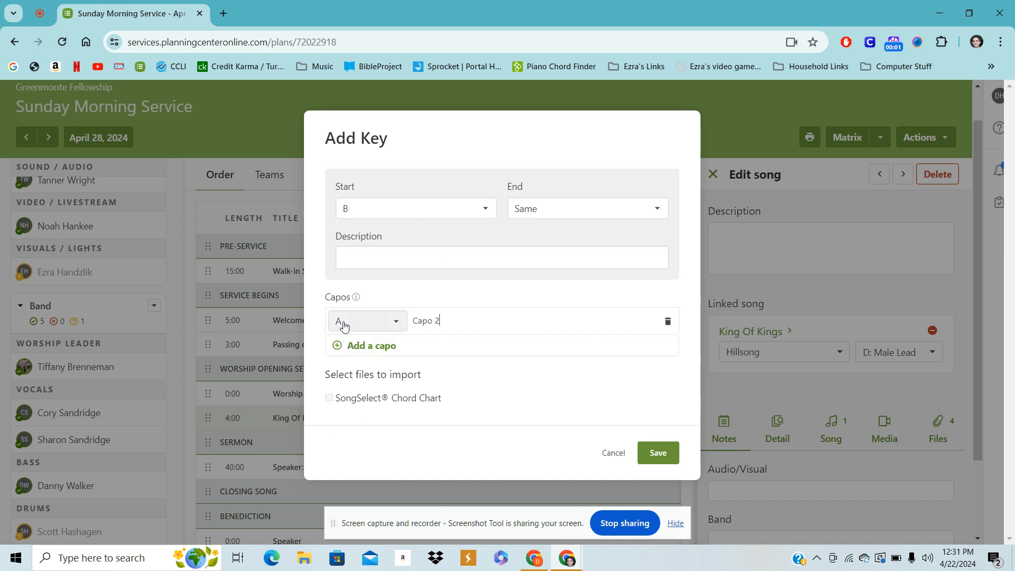
click(398, 323)
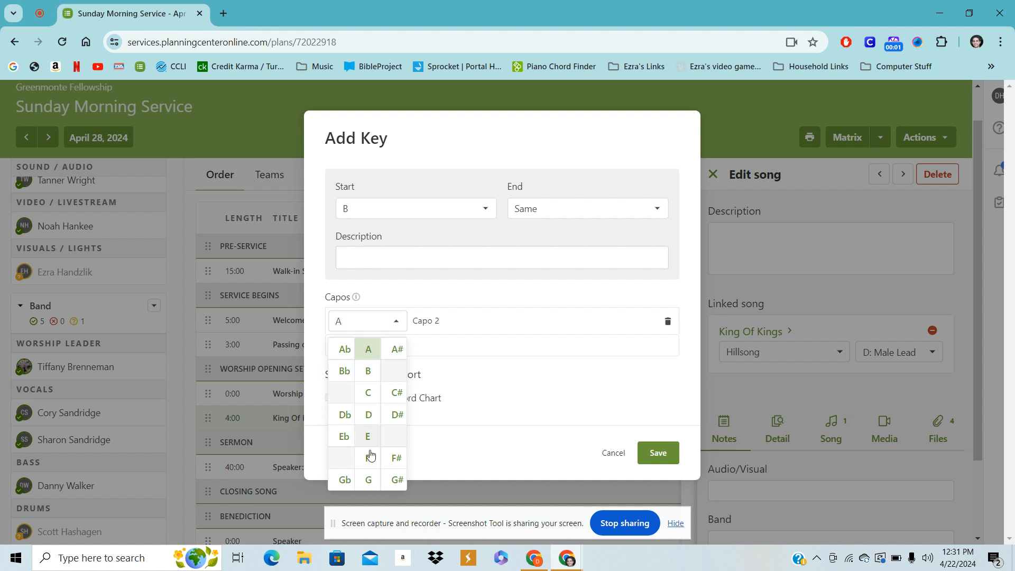
click(369, 480)
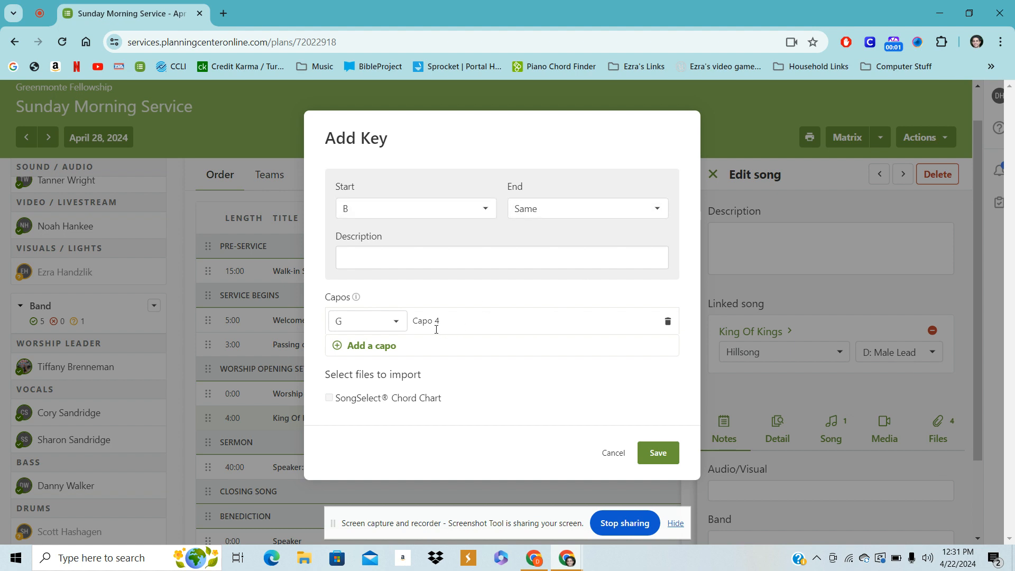
click(662, 458)
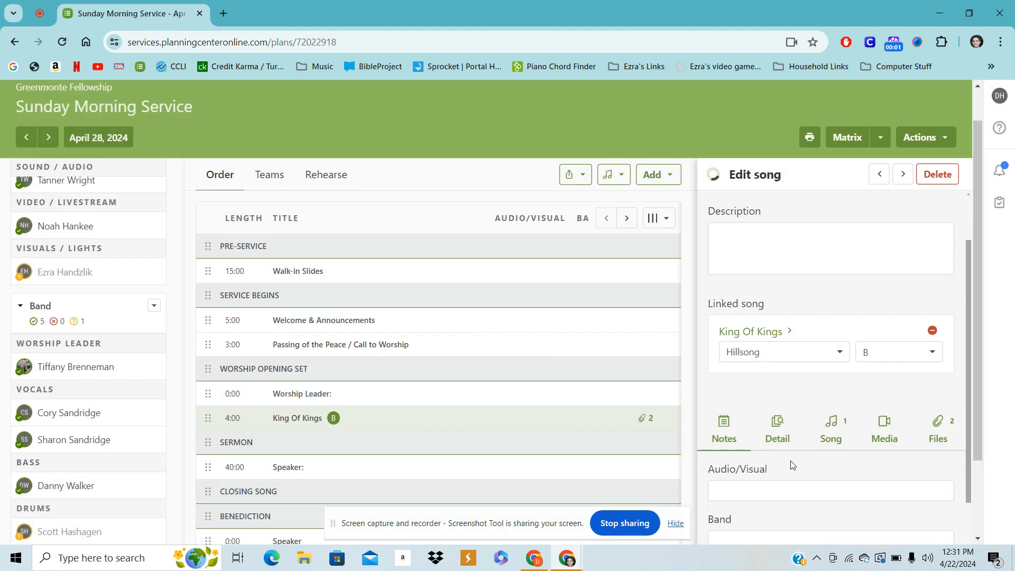
Review the song's key choices and the Band and Person note fields
click(934, 353)
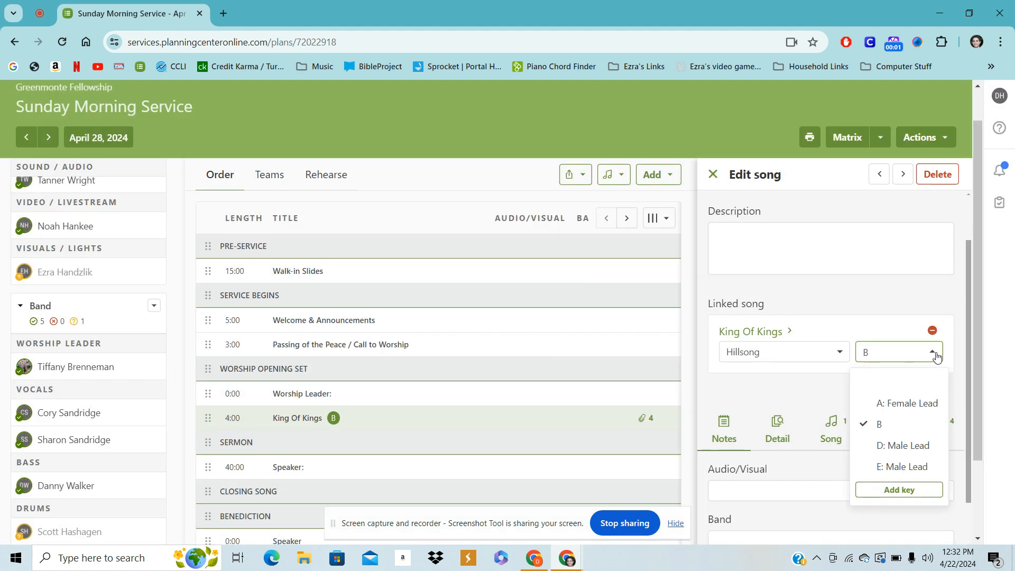
click(891, 428)
scroll(844, 486, down, 3)
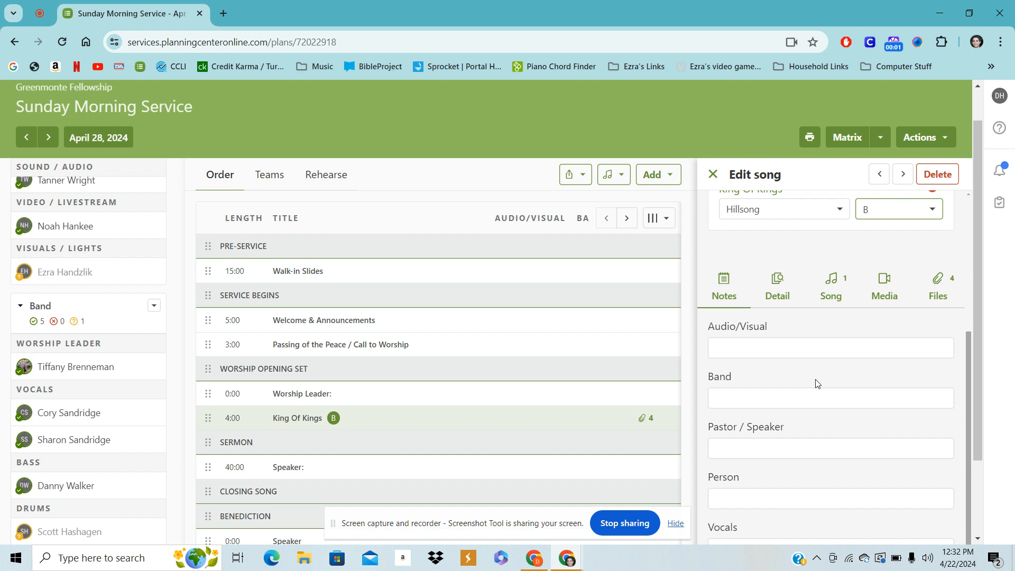
scroll(797, 431, down, 1)
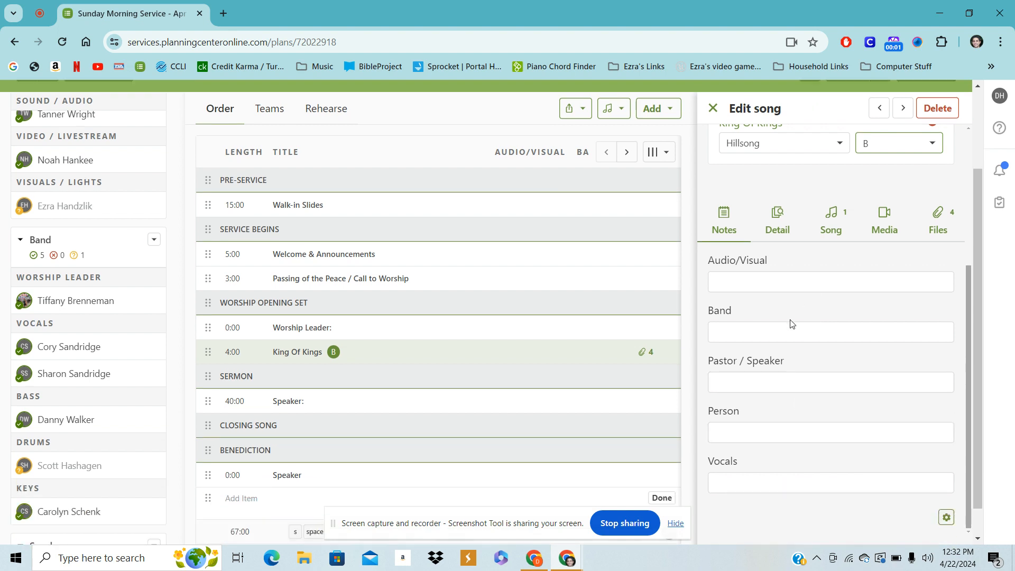
click(755, 337)
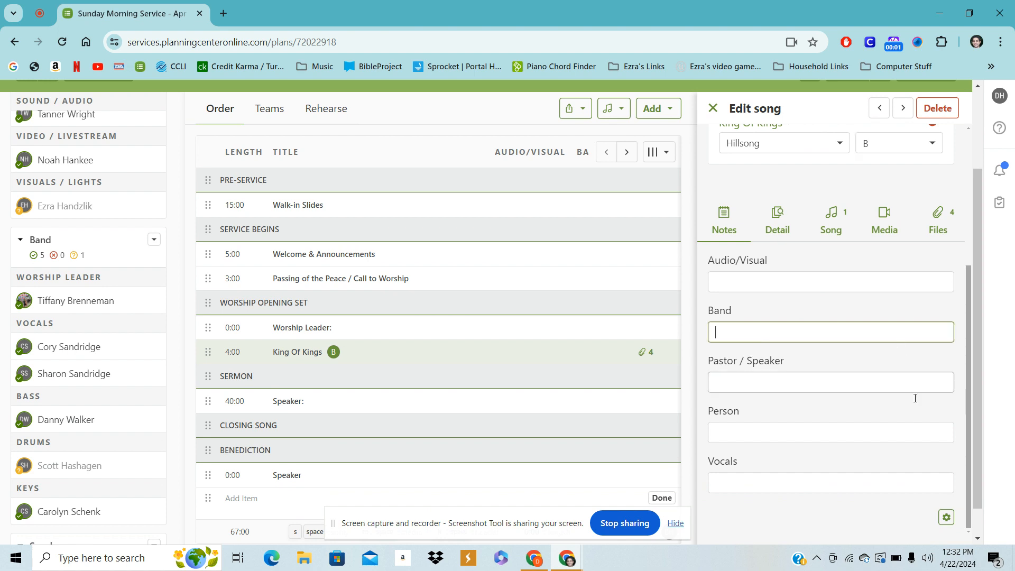
click(717, 434)
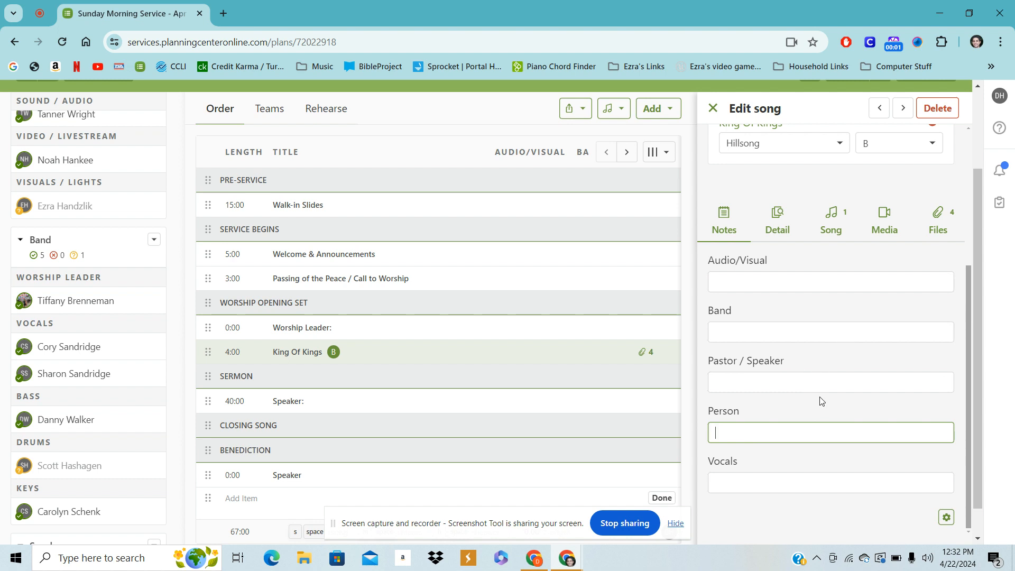
Browse the song's Detail, Media and Files tabs, then close the song editor
click(777, 213)
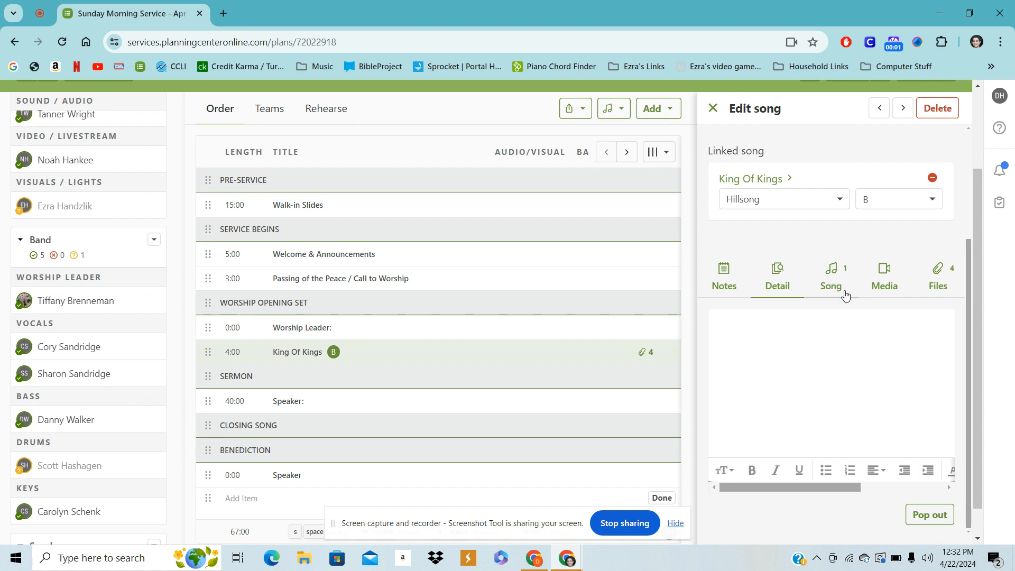
click(883, 272)
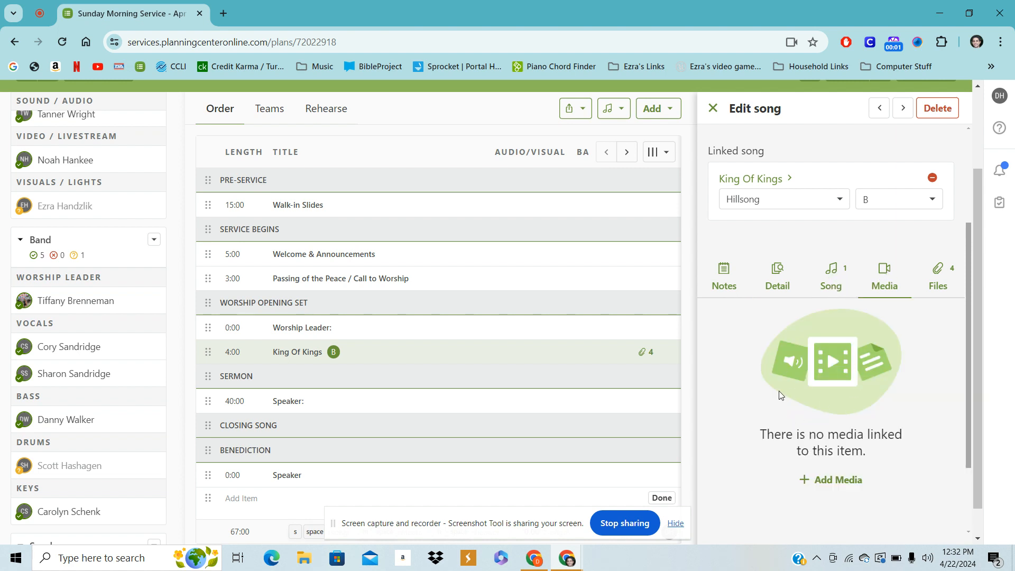
click(938, 274)
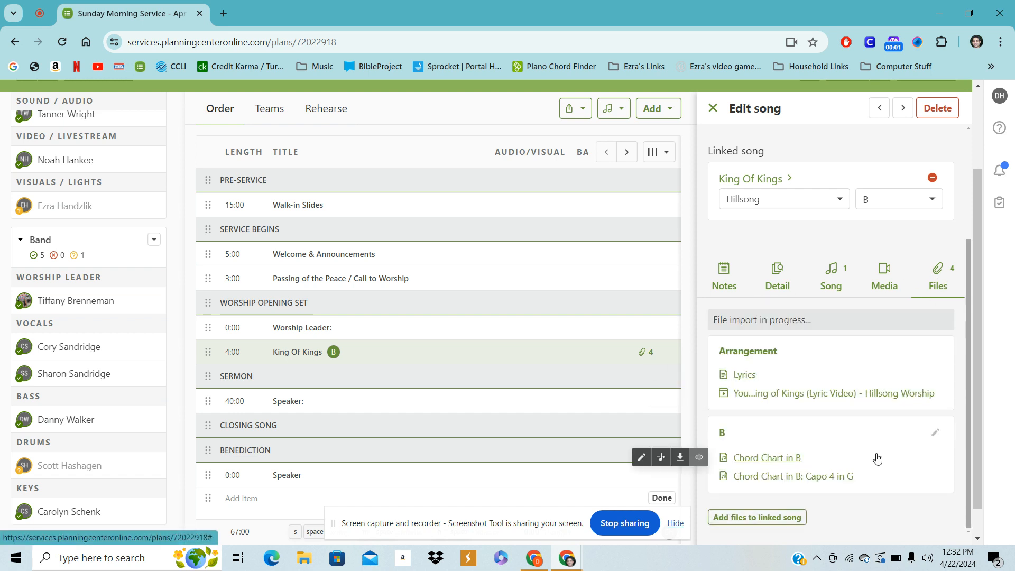
scroll(878, 450, down, 1)
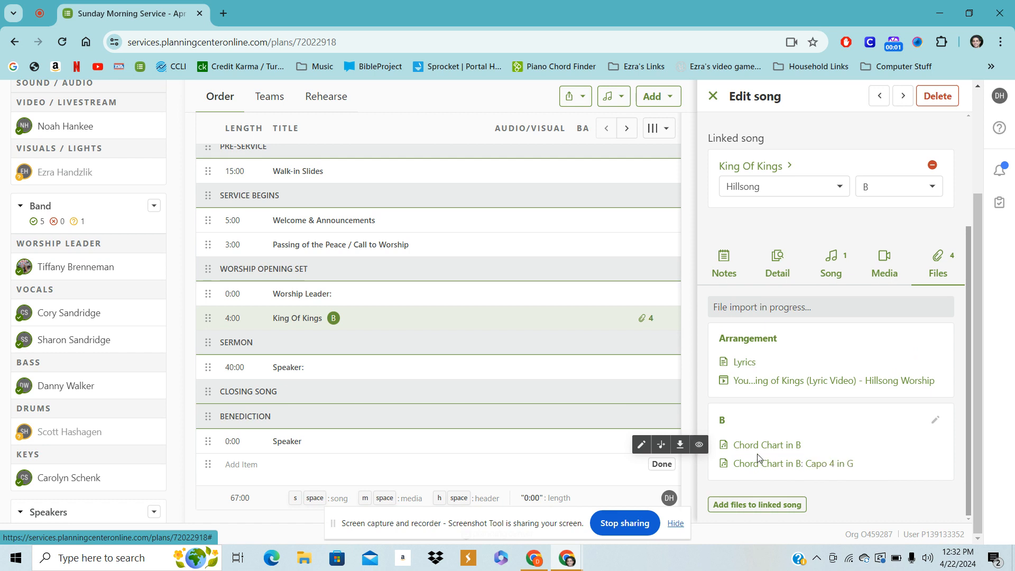
mouse_move(746, 468)
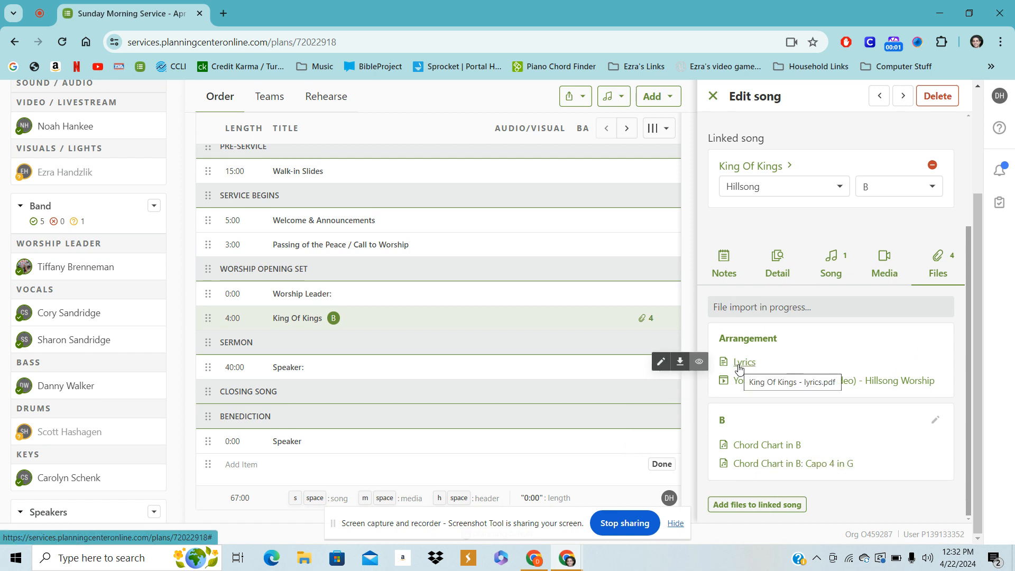
mouse_move(755, 387)
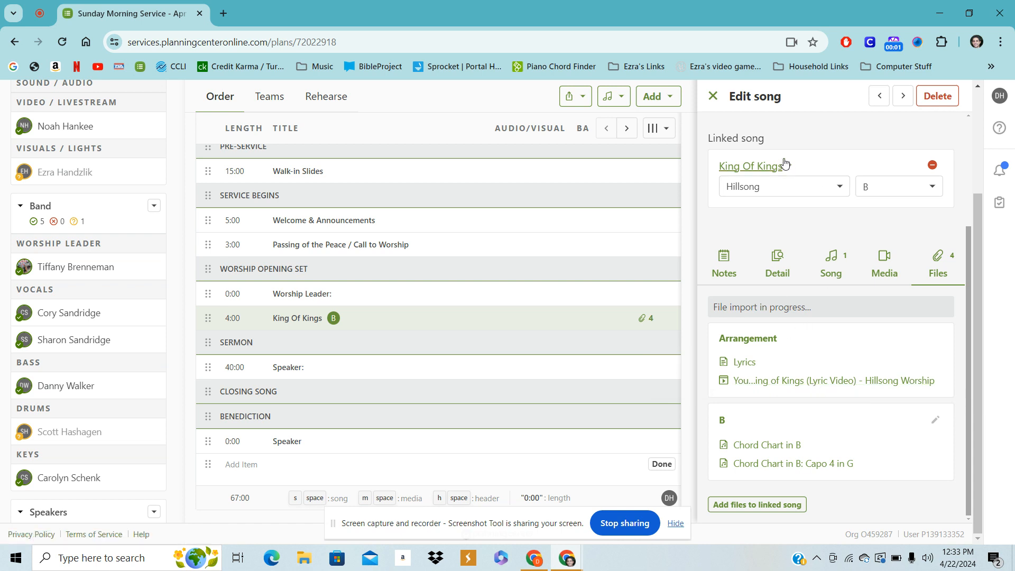
scroll(827, 125, up, 3)
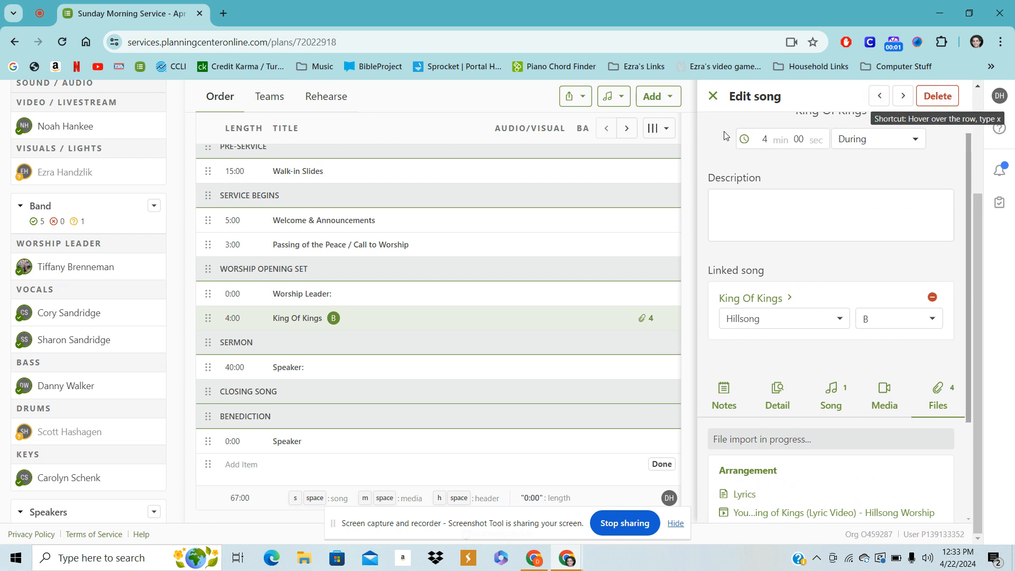
click(711, 97)
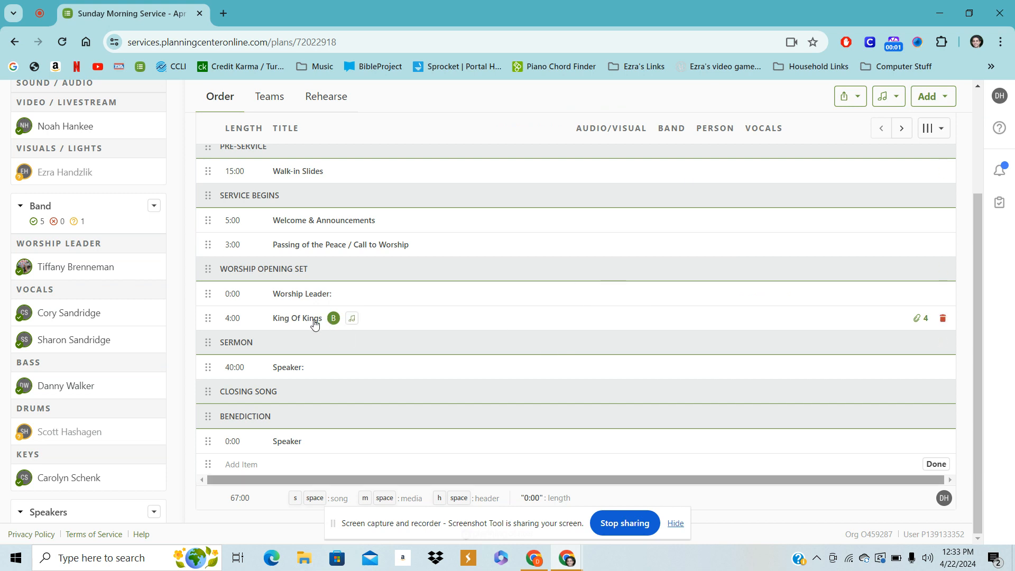
Add the song Praise to the Worship Opening Set, directly below the Worship Leader item
click(931, 103)
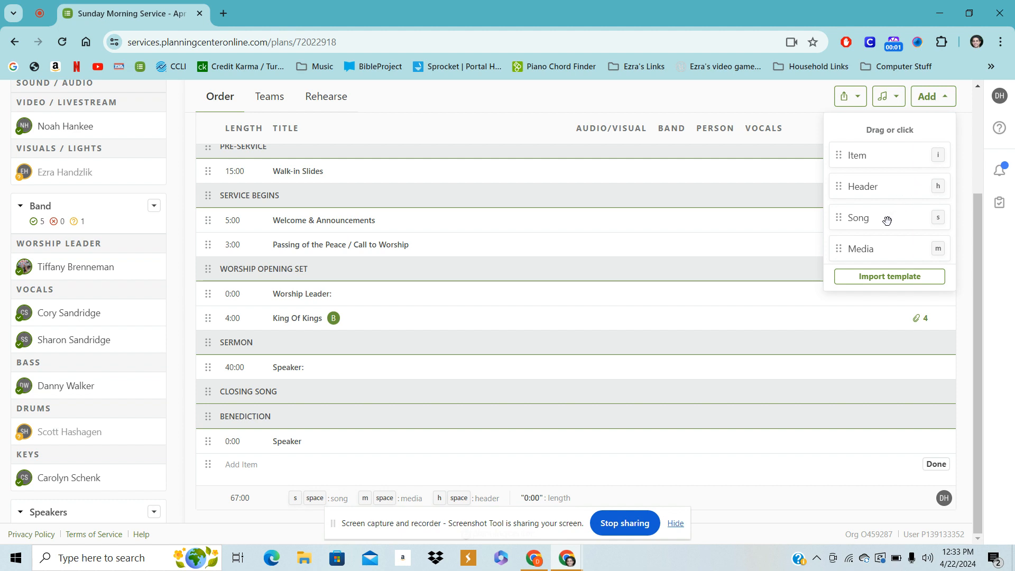
click(887, 219)
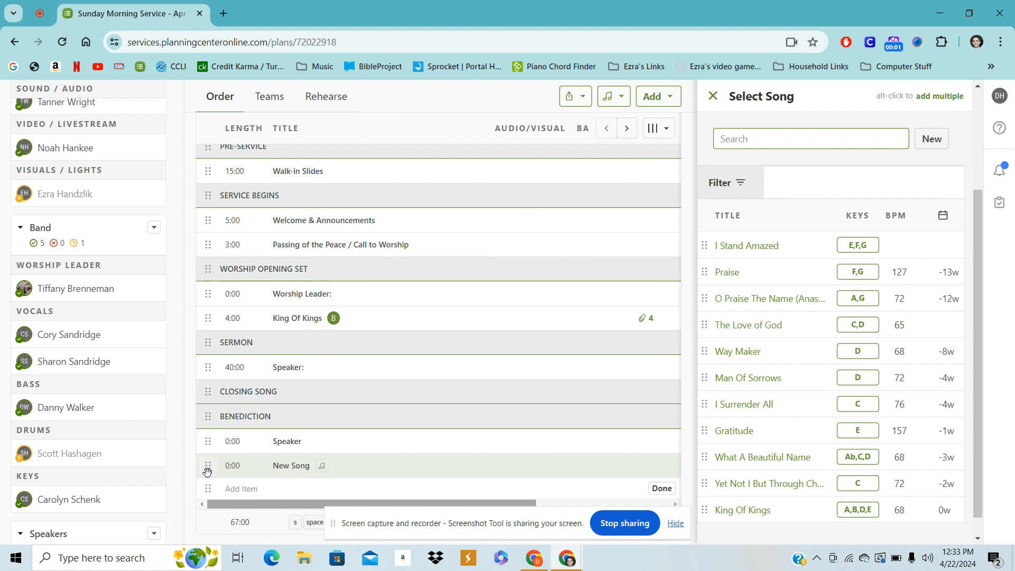
drag(207, 467, 218, 315)
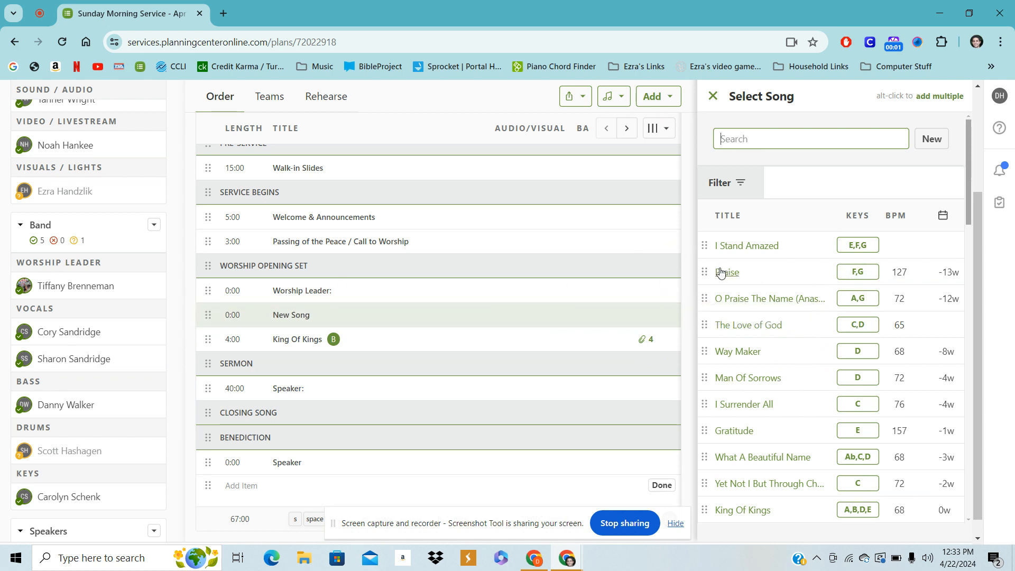
click(732, 274)
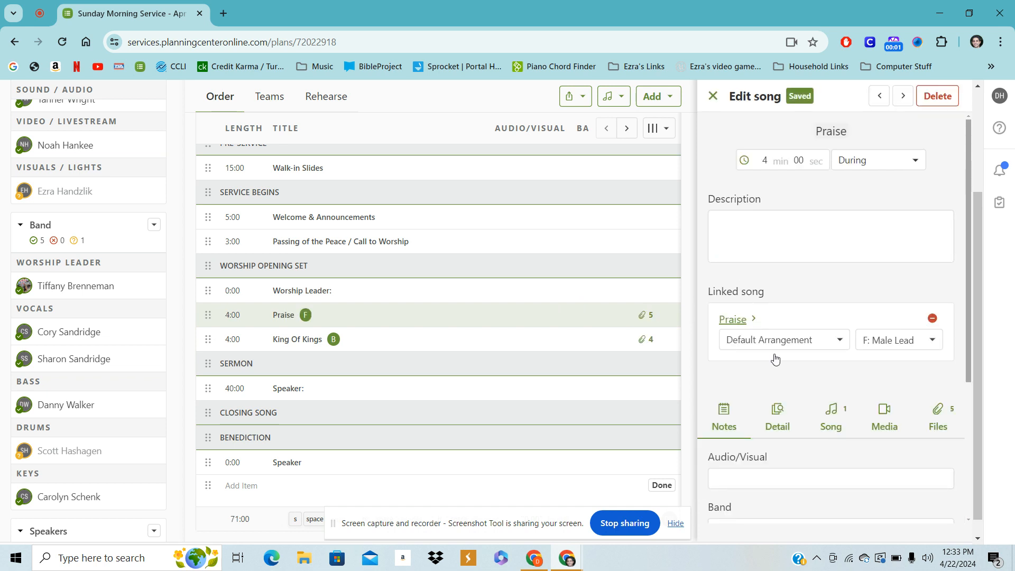
Add a new key to the linked song Praise with start key E and a capo chart in C, and save it
click(840, 343)
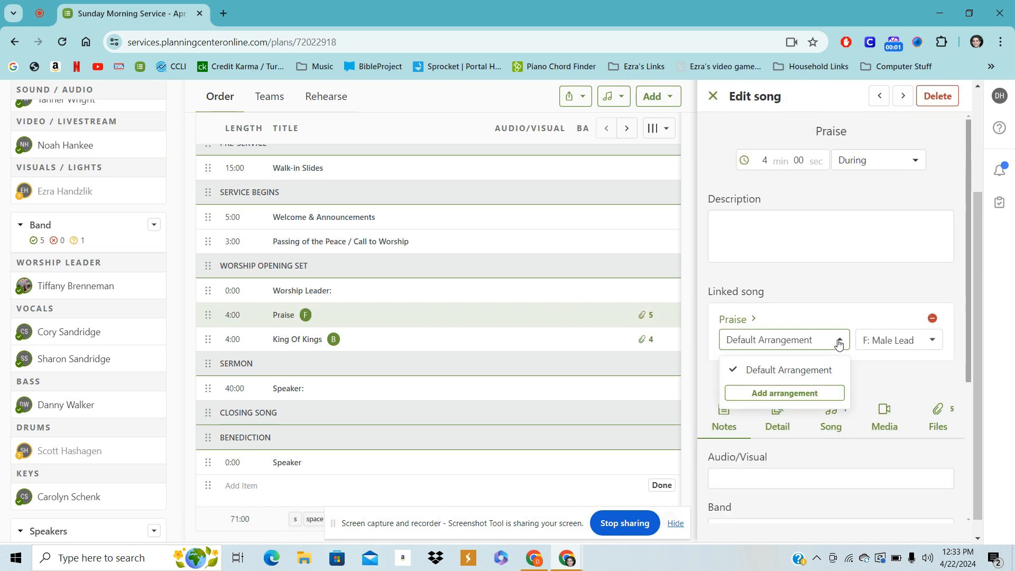
click(840, 344)
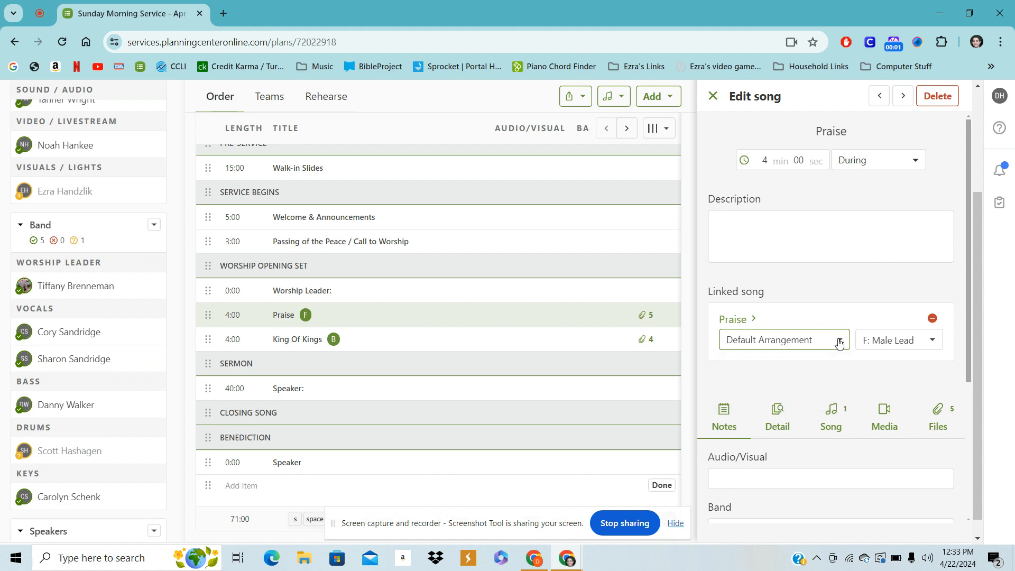
click(934, 341)
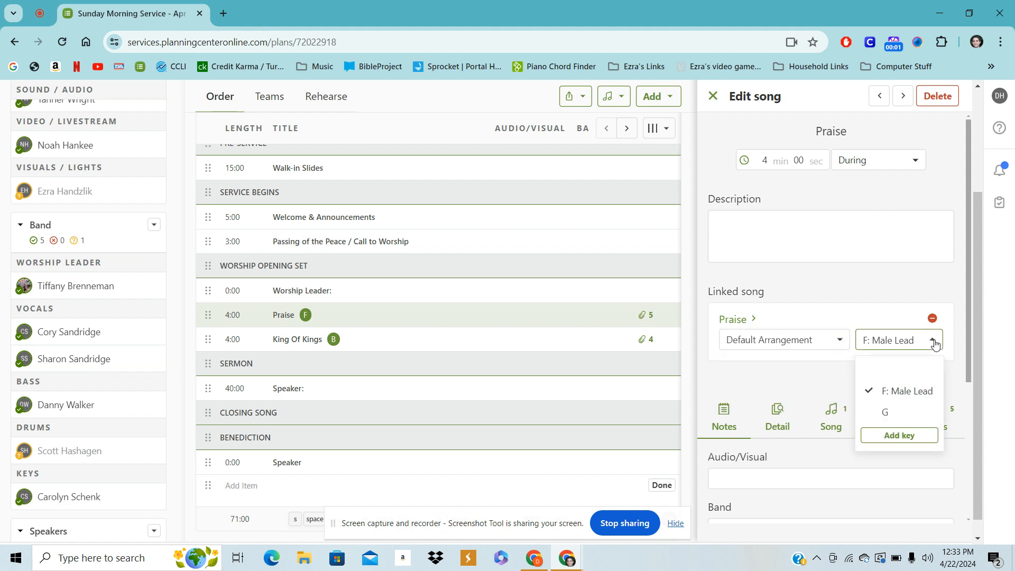
click(898, 437)
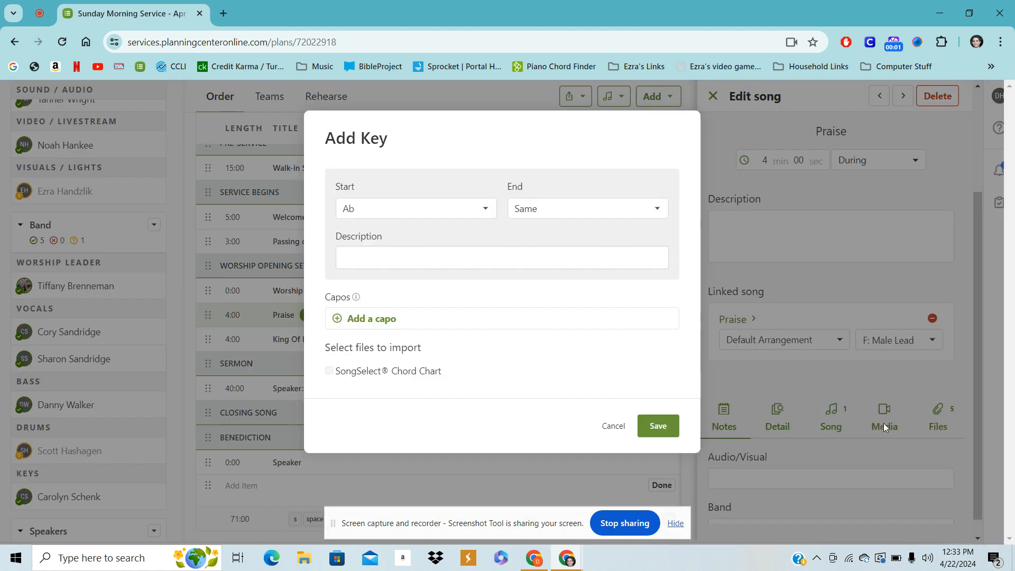
click(488, 209)
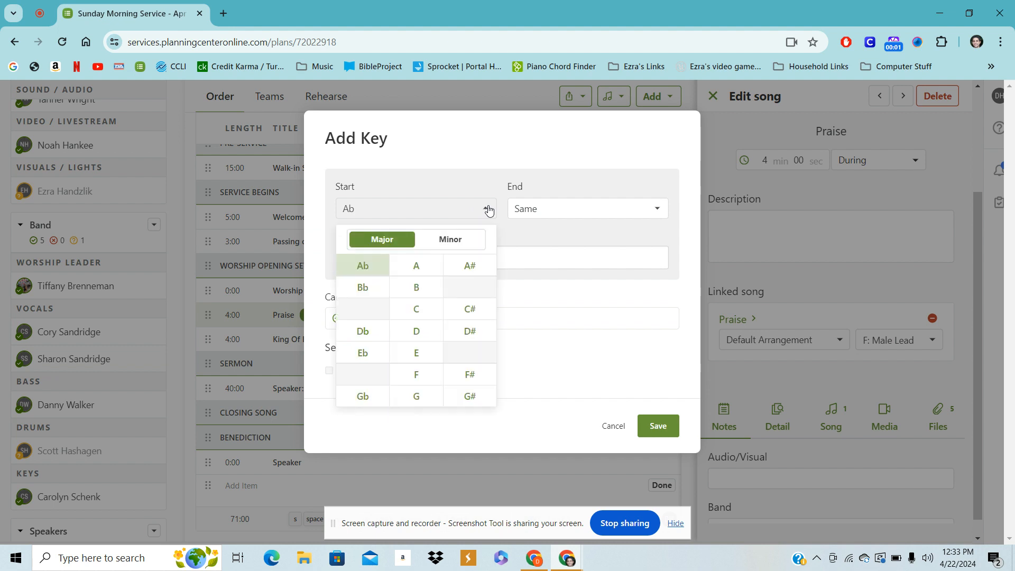
click(415, 353)
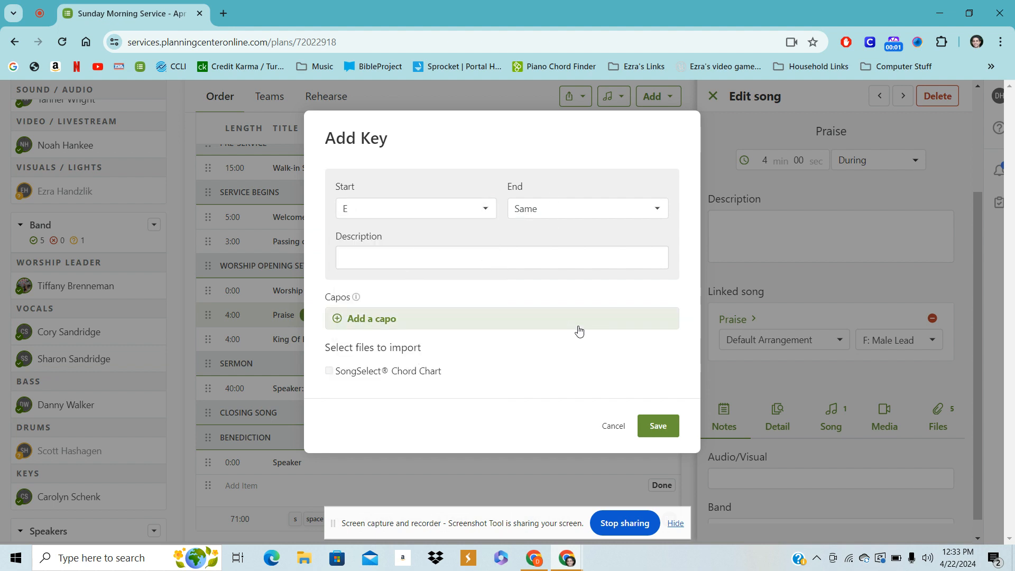
click(334, 324)
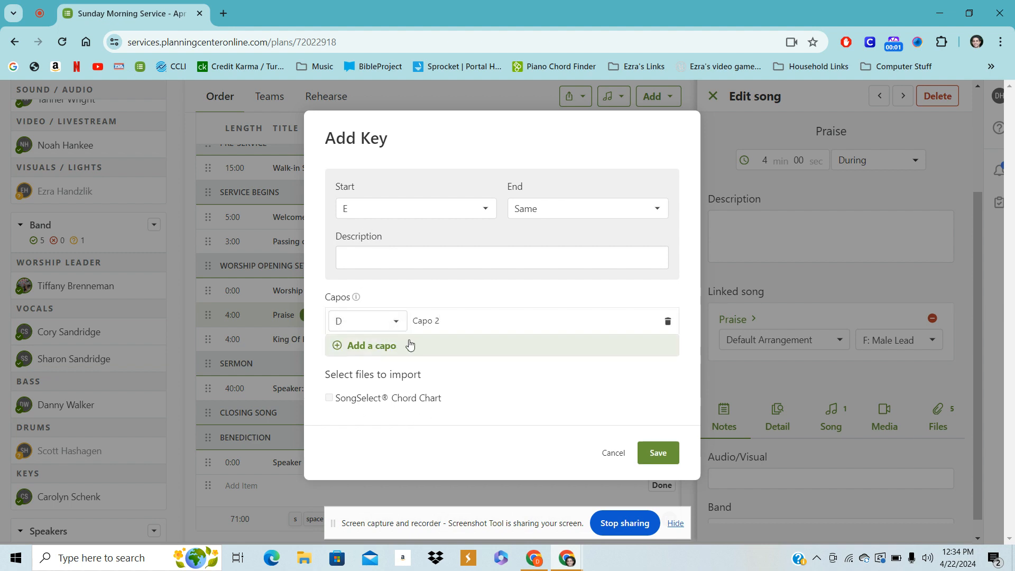
click(394, 331)
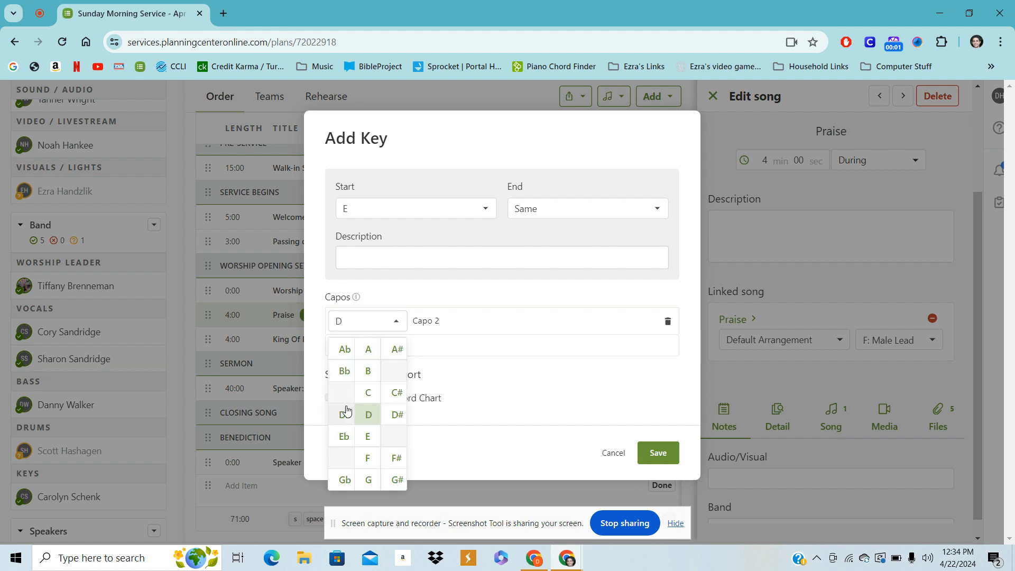
click(363, 393)
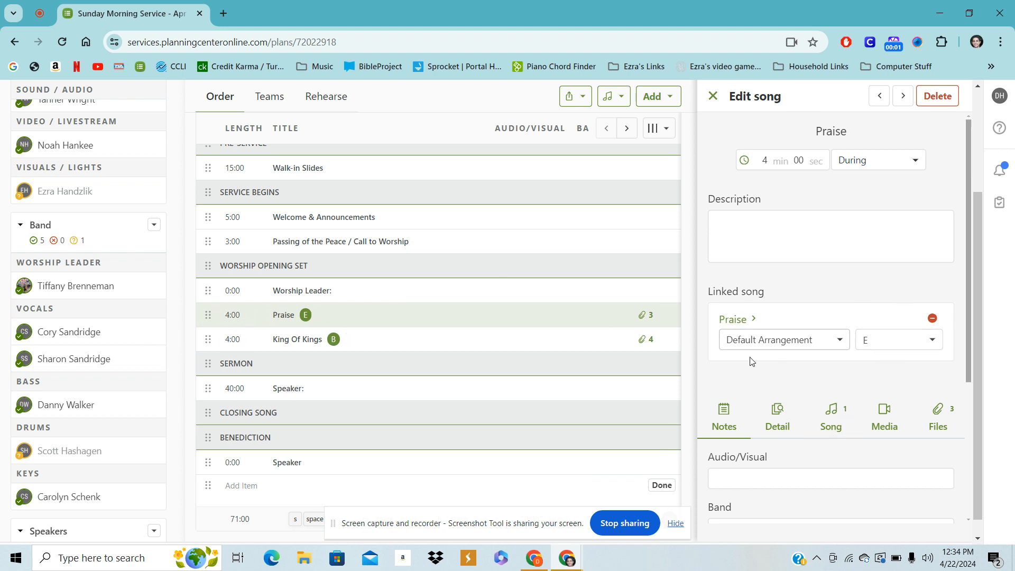
Review the song's Files and Song tabs, then open the linked song's own page for editing
scroll(767, 389, down, 1)
click(941, 352)
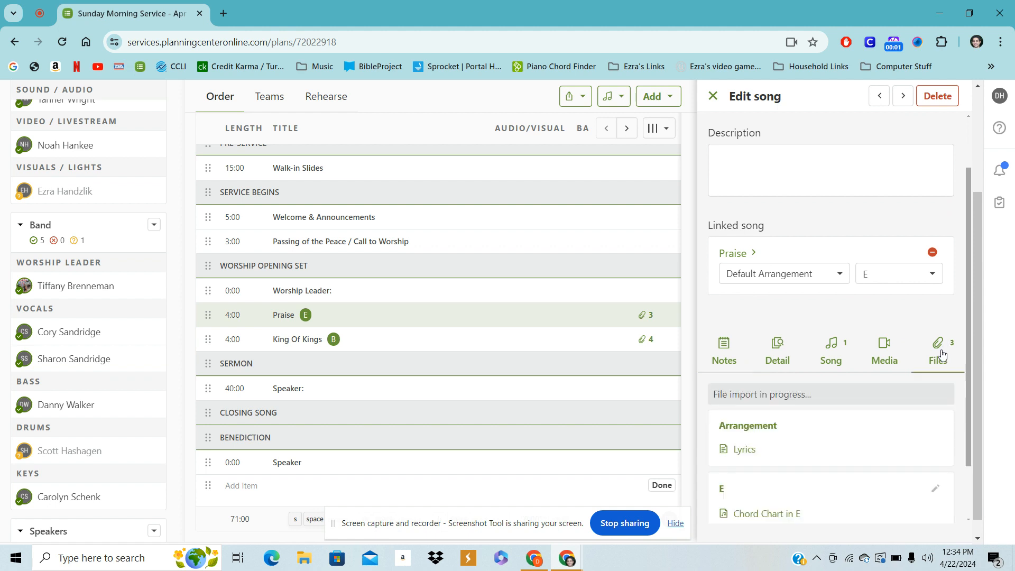
scroll(906, 417, down, 1)
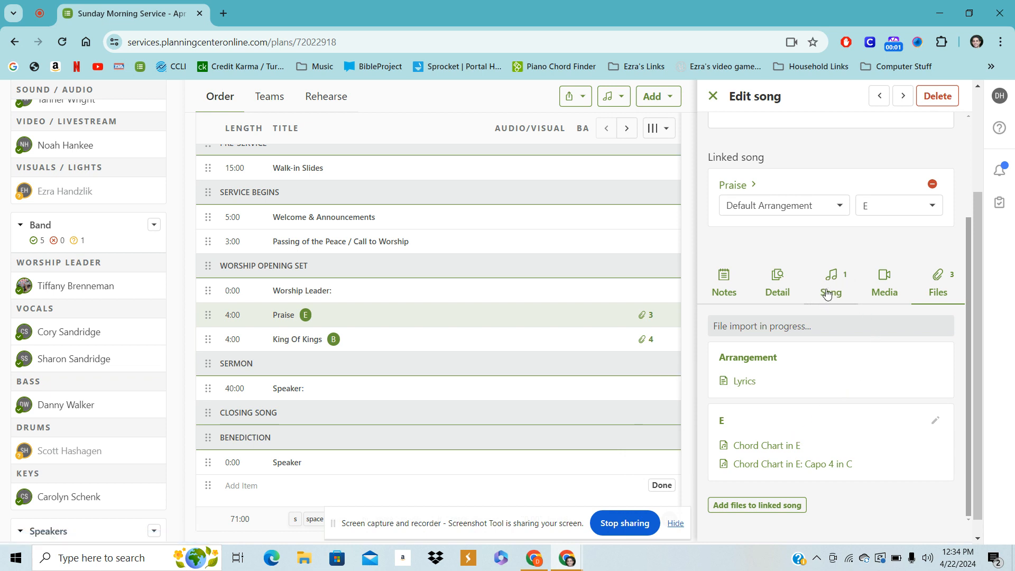
click(828, 289)
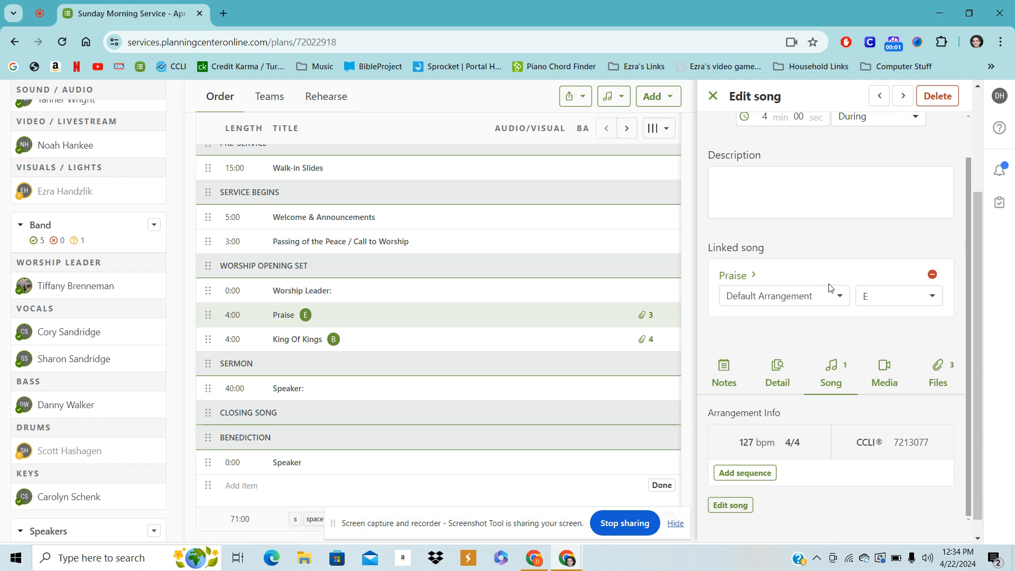
click(730, 503)
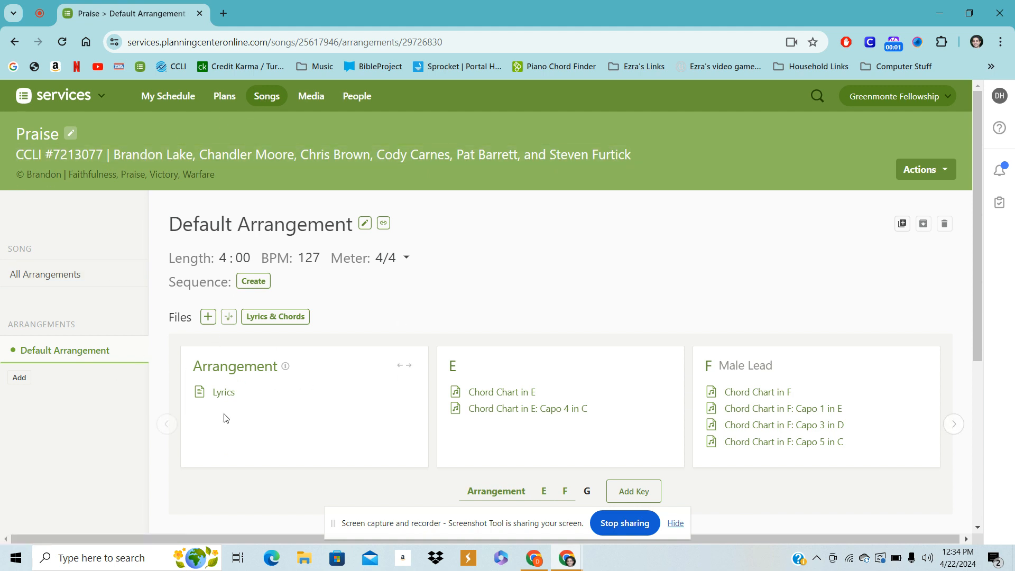
Link the Elevation Worship YouTube video of Praise to the Default Arrangement as a streaming-service file
click(207, 318)
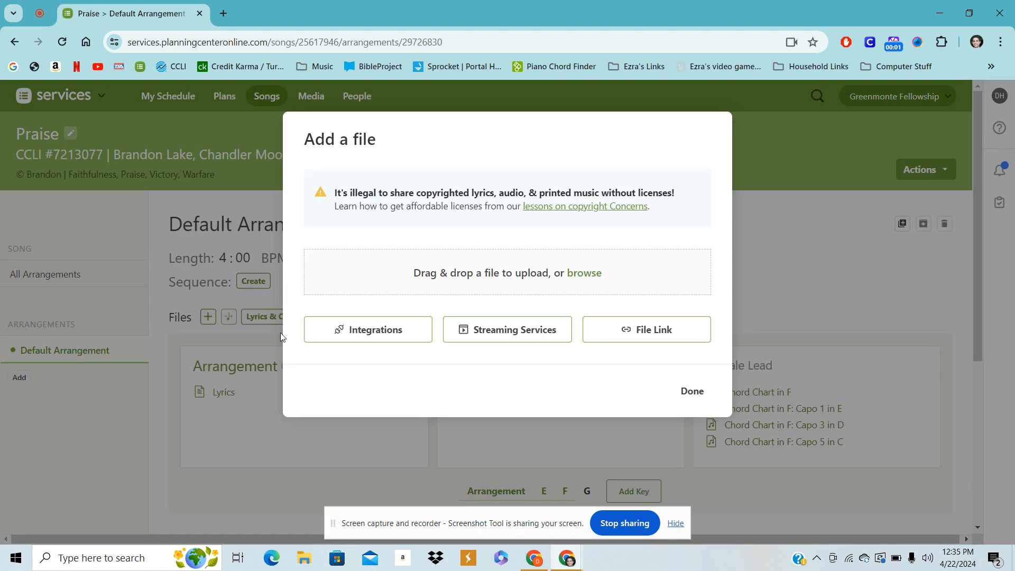
click(476, 333)
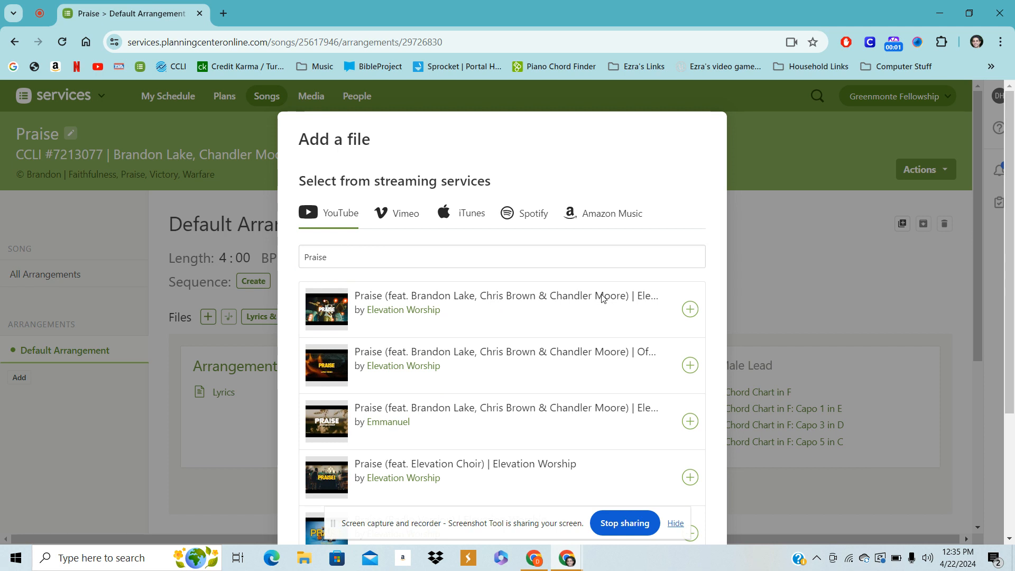
click(326, 312)
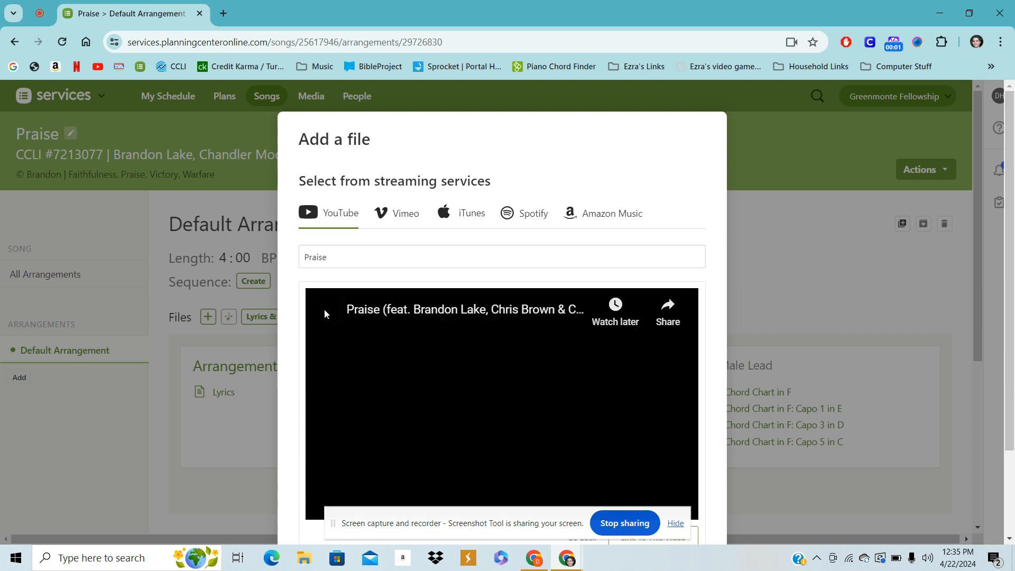
click(506, 380)
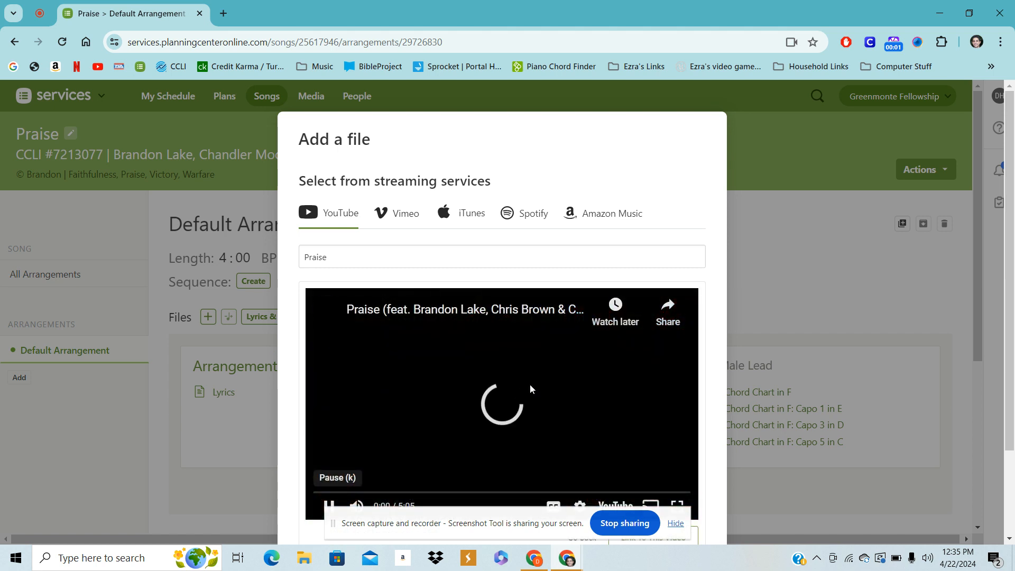
drag(397, 492, 392, 491)
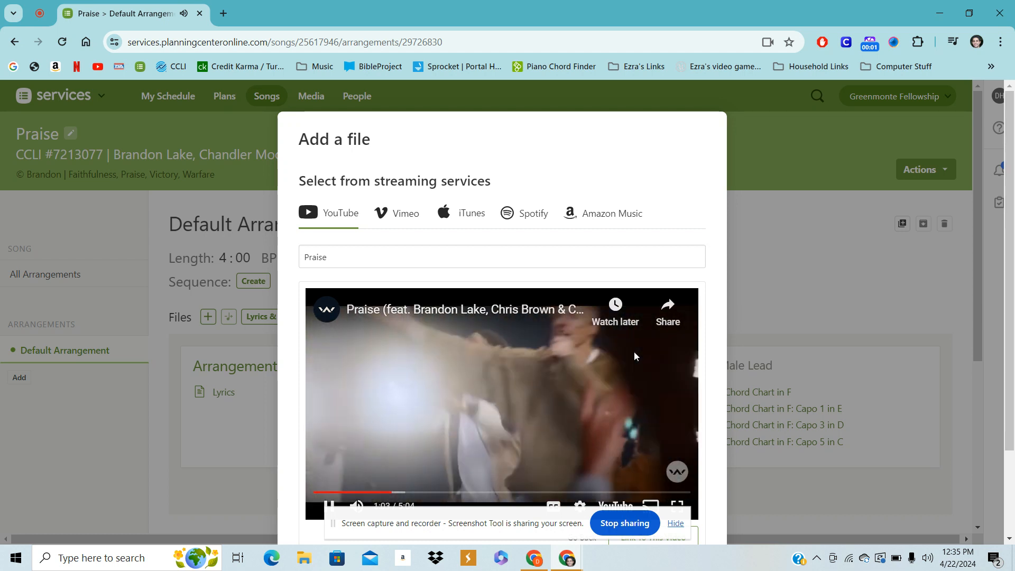
click(508, 409)
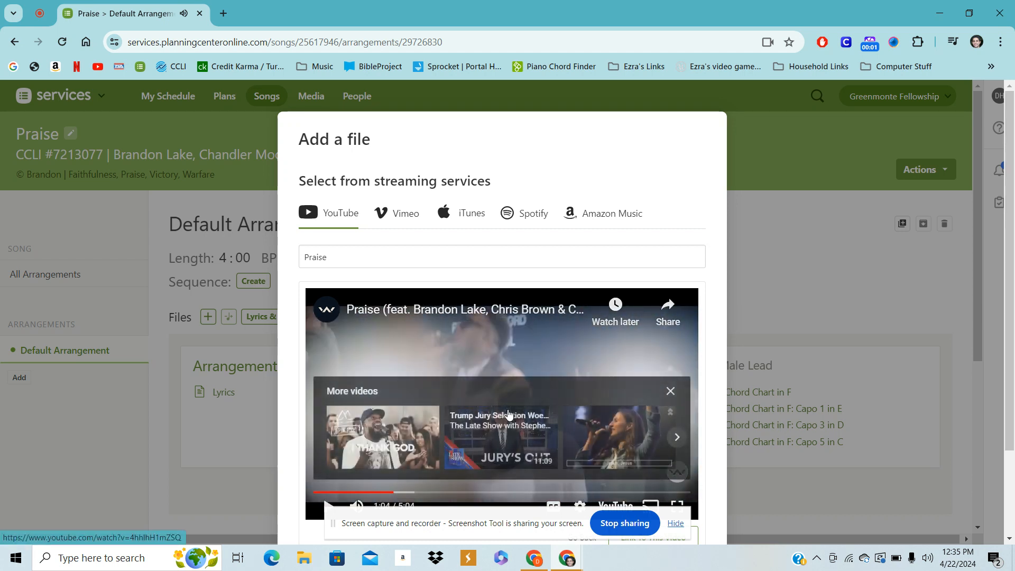
scroll(509, 414, down, 1)
scroll(508, 414, down, 2)
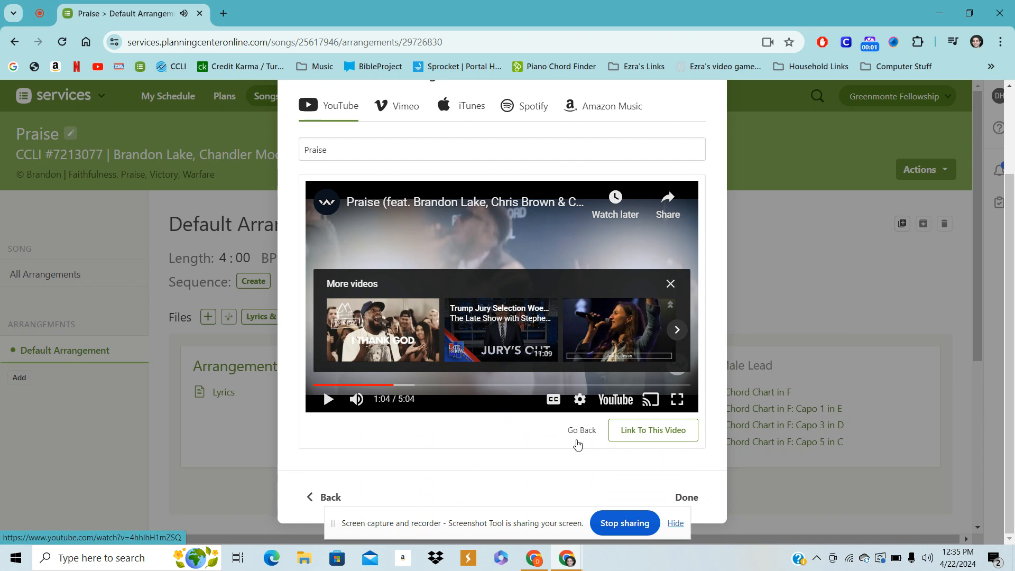
click(674, 437)
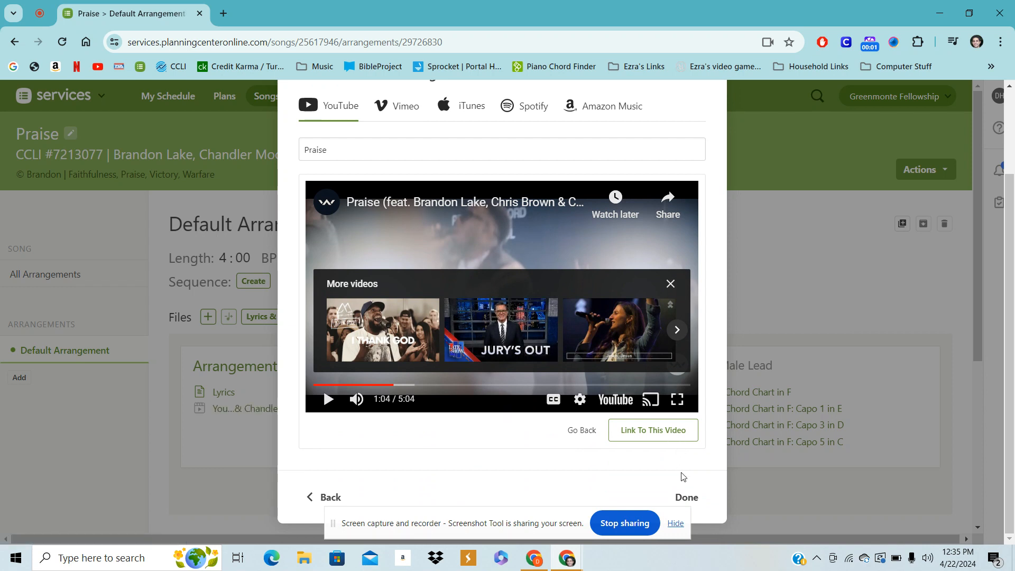
click(685, 497)
Return to the April 28, 2024 Sunday Morning Service plan and move King Of Kings under the Closing Song header
mouse_move(188, 408)
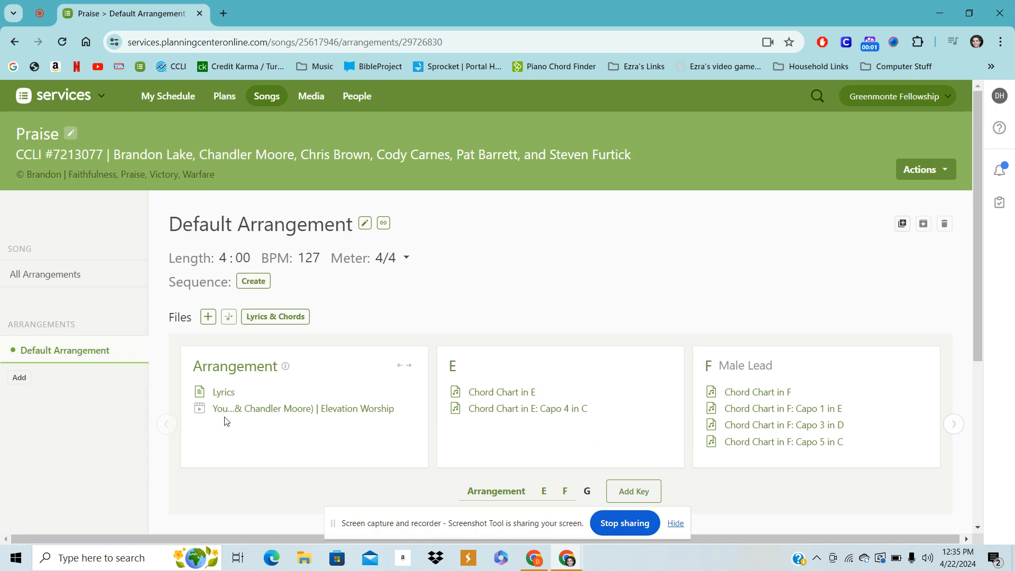
mouse_move(286, 412)
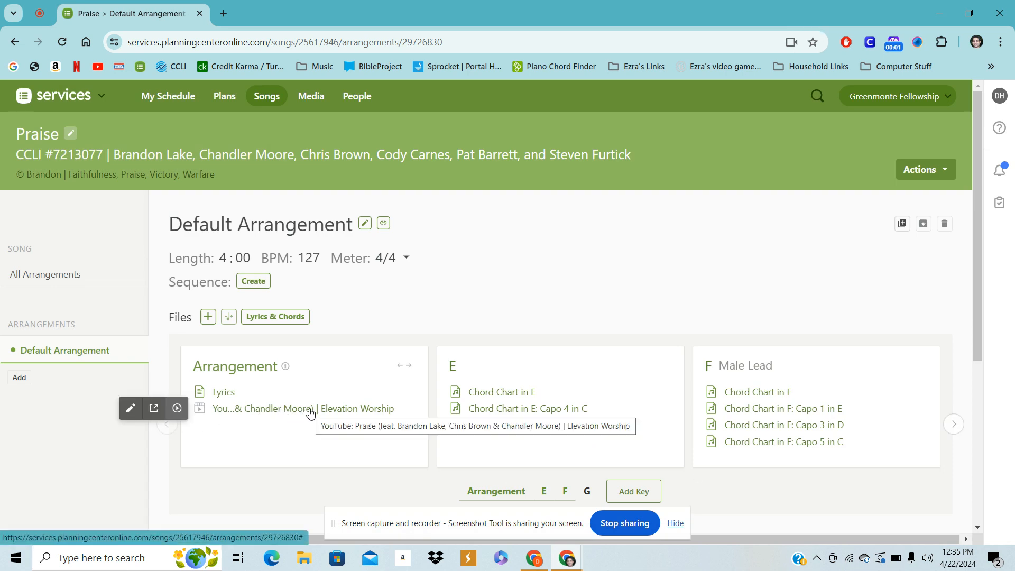
scroll(310, 413, down, 5)
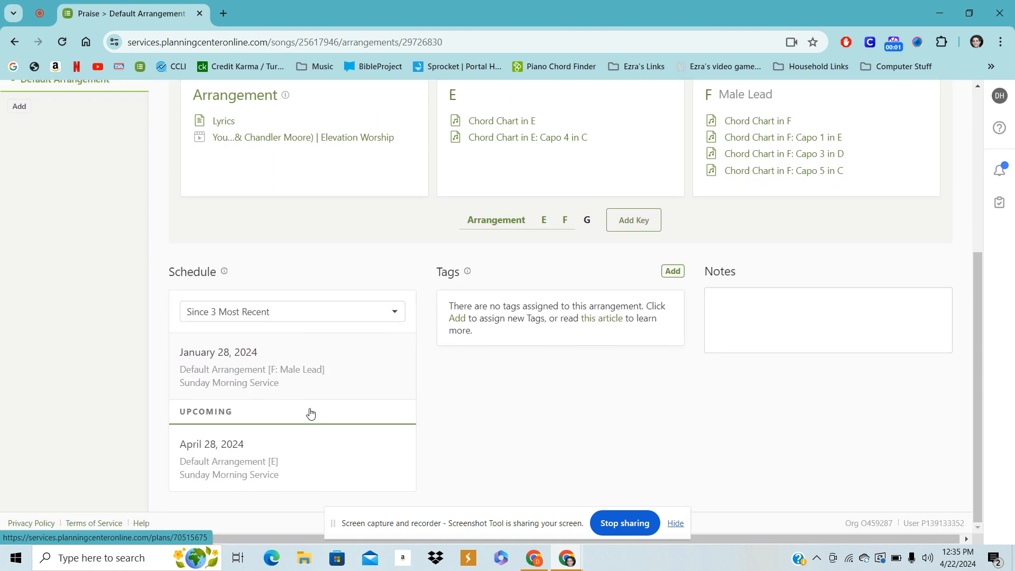
click(209, 448)
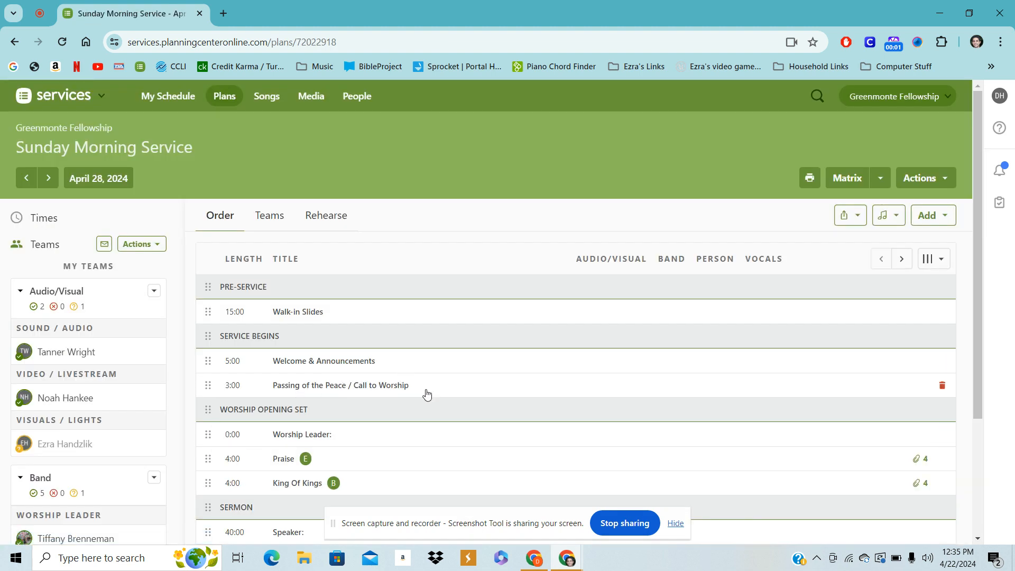
scroll(425, 391, down, 3)
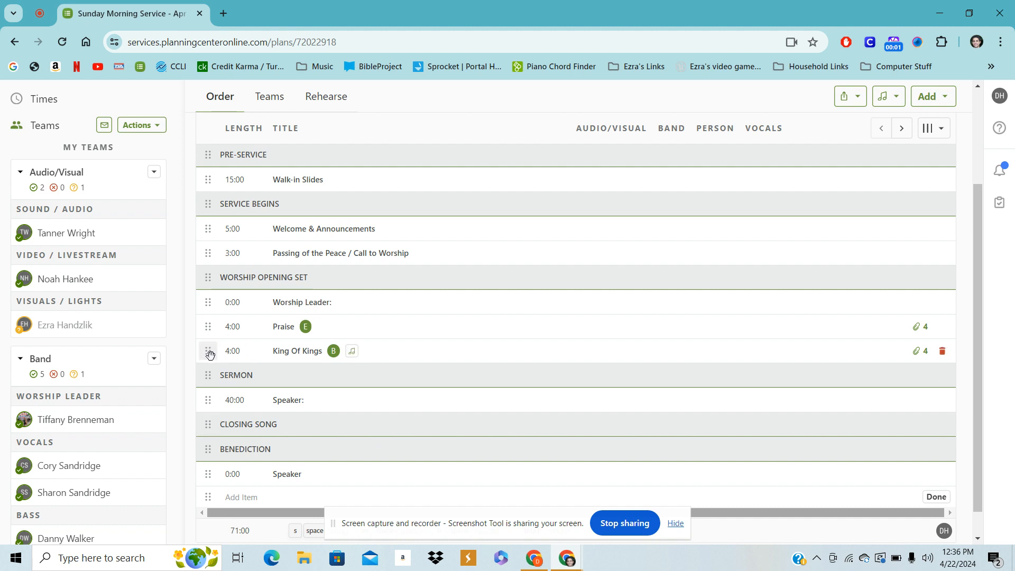
drag(211, 359, 208, 423)
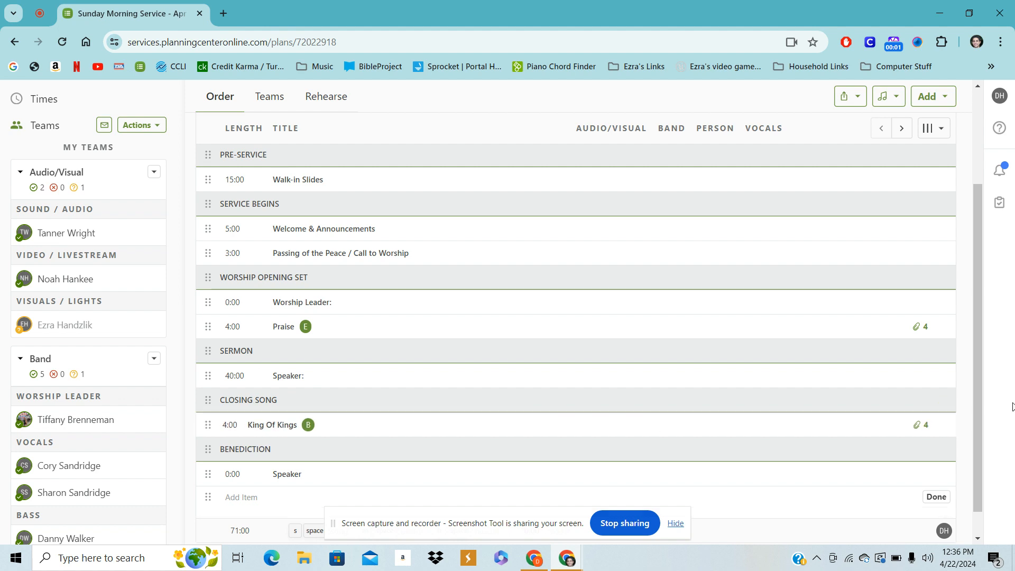